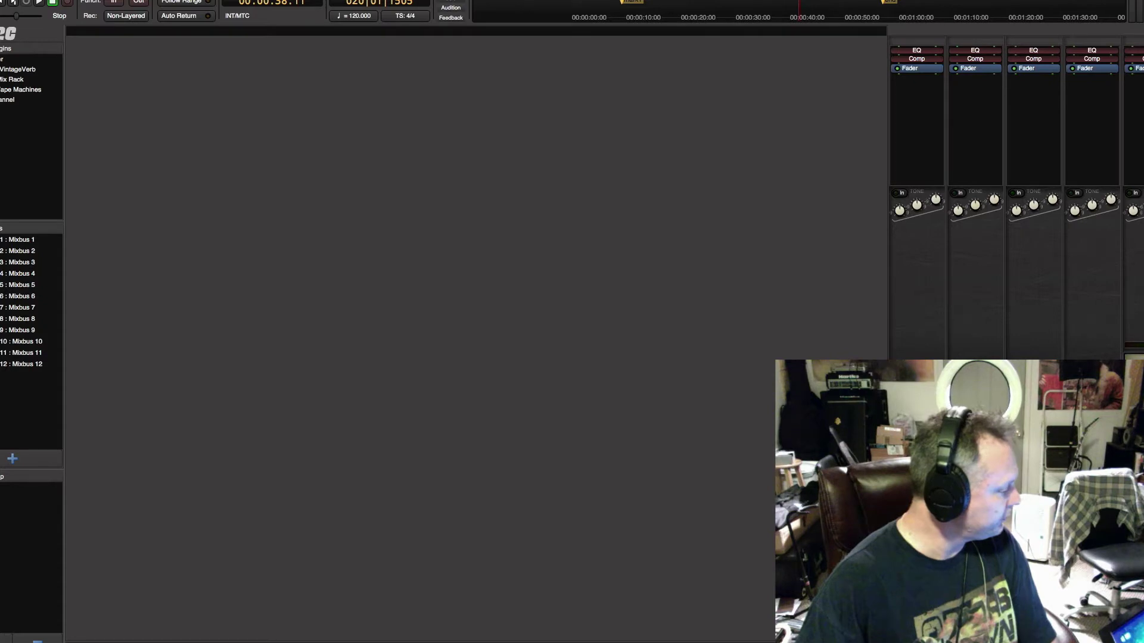
Add a MIDI track named Kontakt that uses the Kontakt 5 (VST) instrument.
key("super+shift+n")
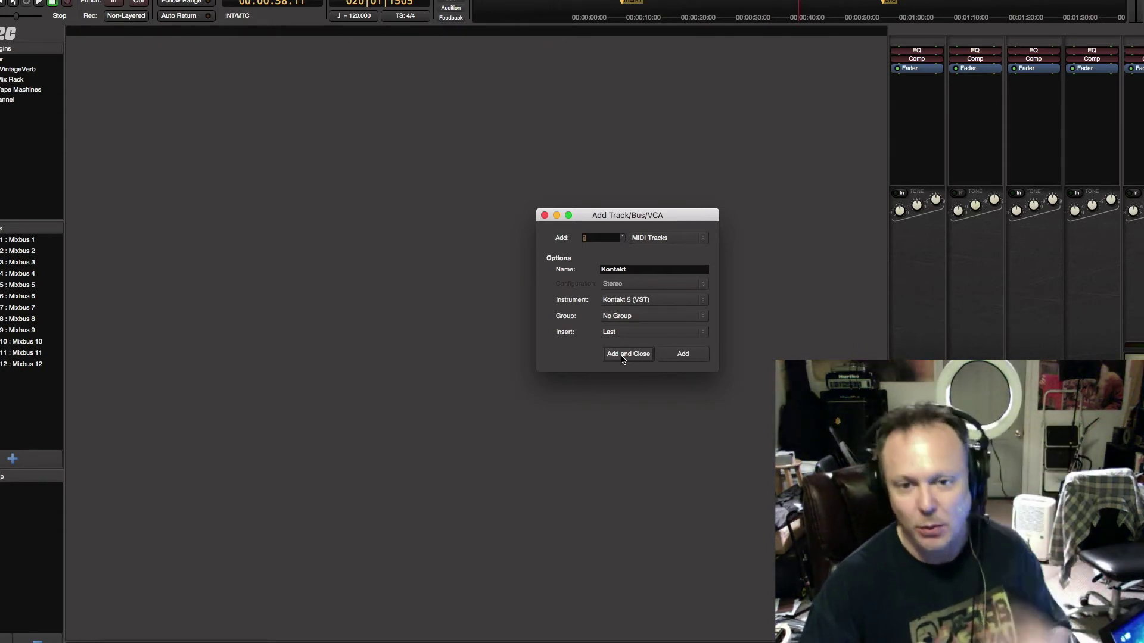
left_click(623, 355)
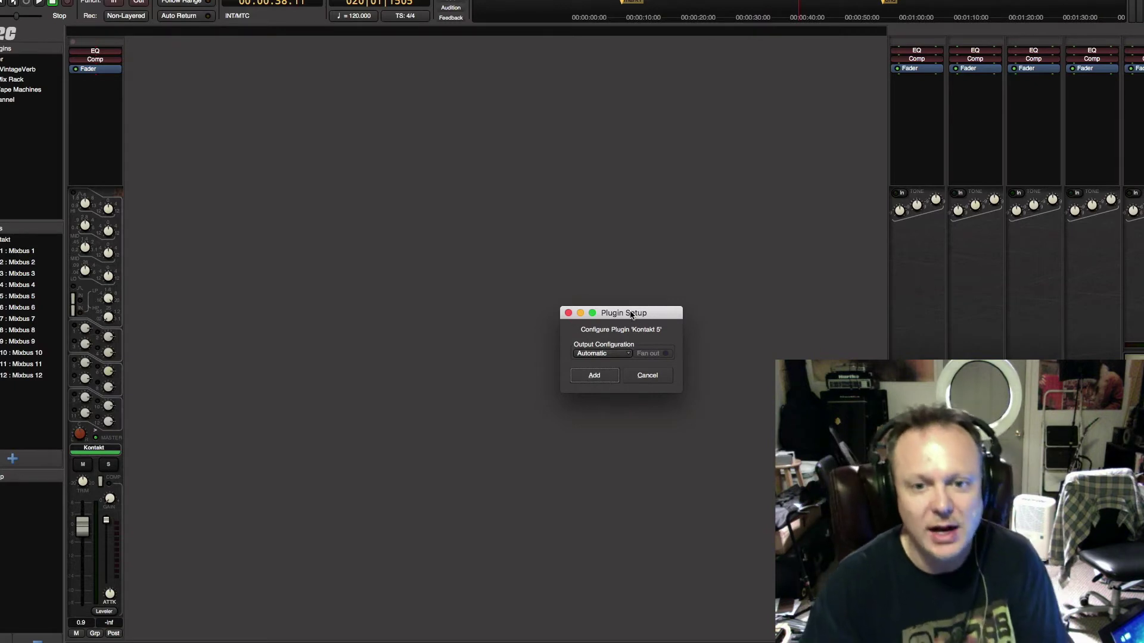
Set the Kontakt 5 plugin's output configuration to 16 Channels with Fan out enabled, and add it to the track.
left_click_drag(632, 315, 572, 307)
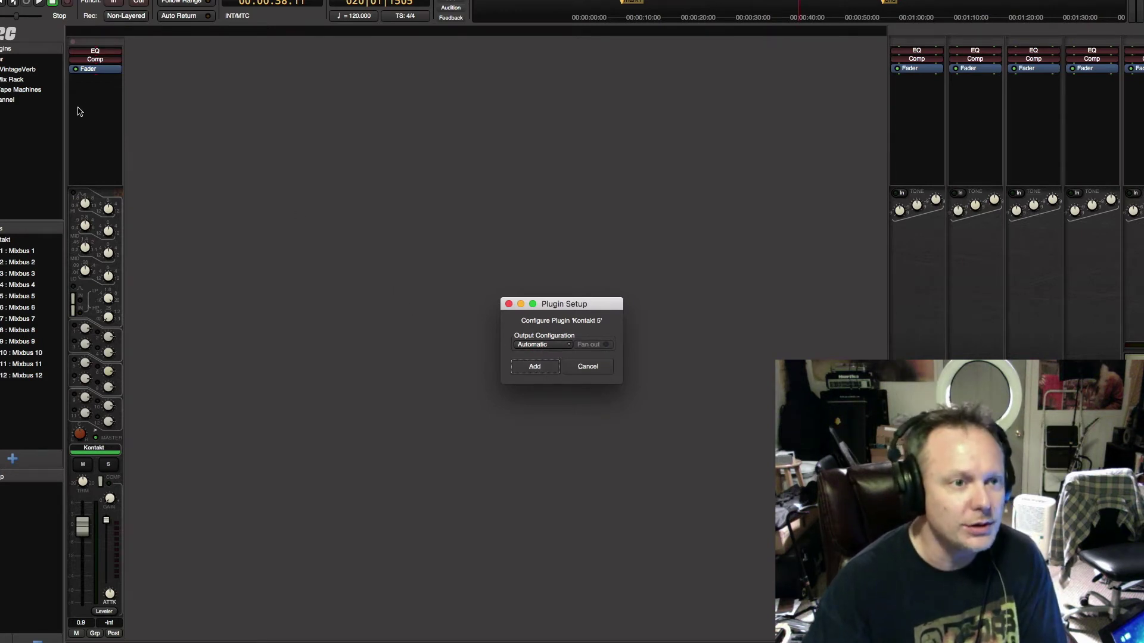
left_click(568, 348)
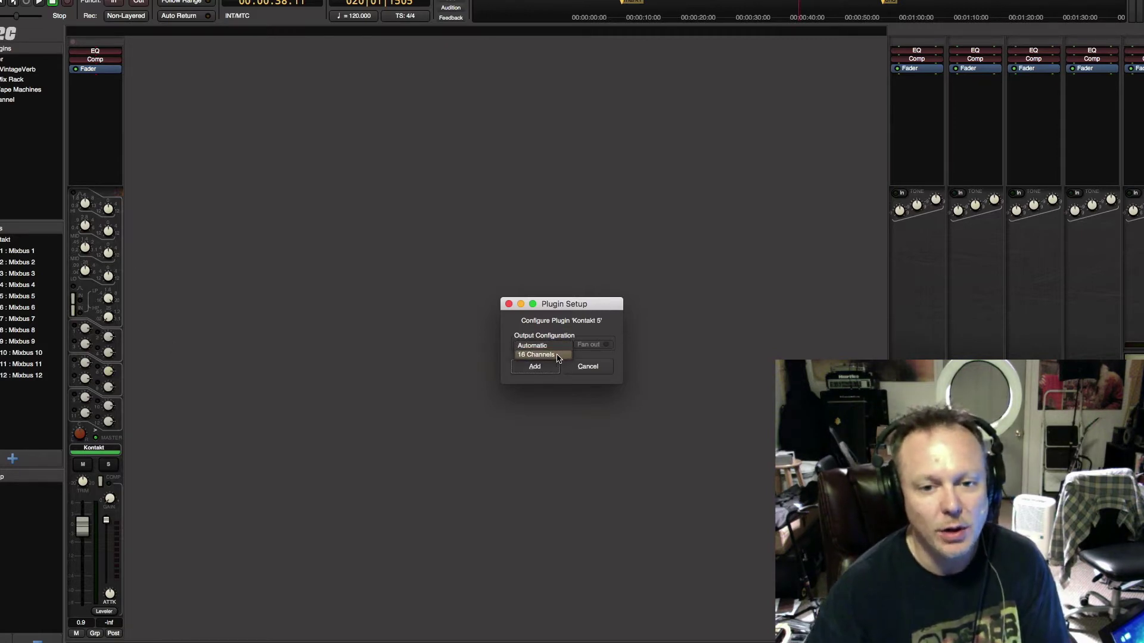
left_click(558, 356)
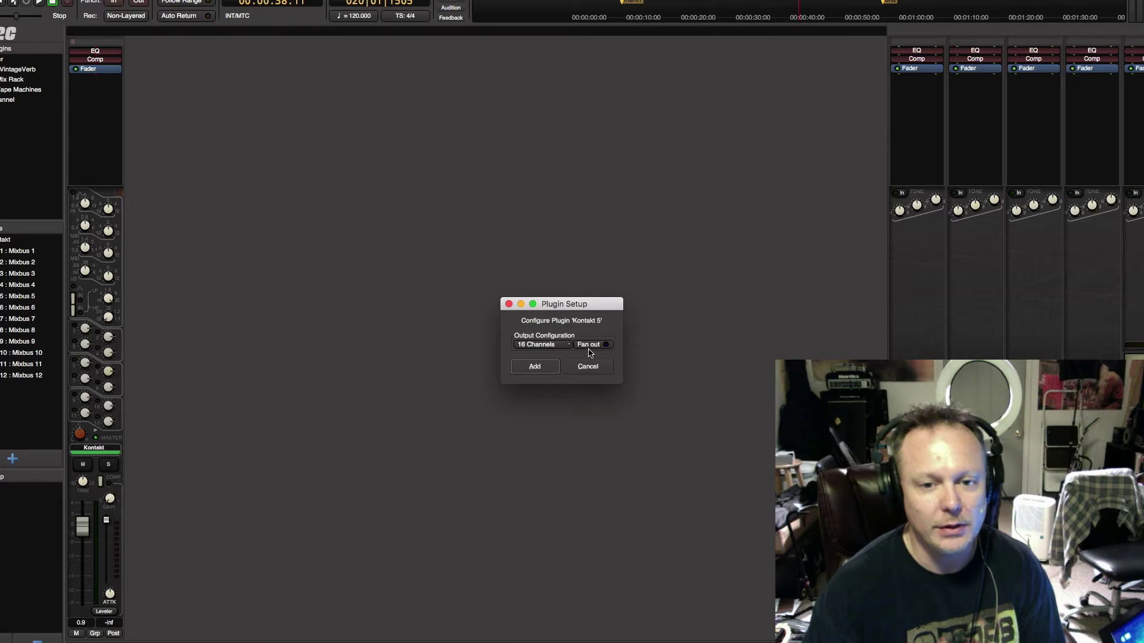
left_click(567, 346)
left_click(554, 338)
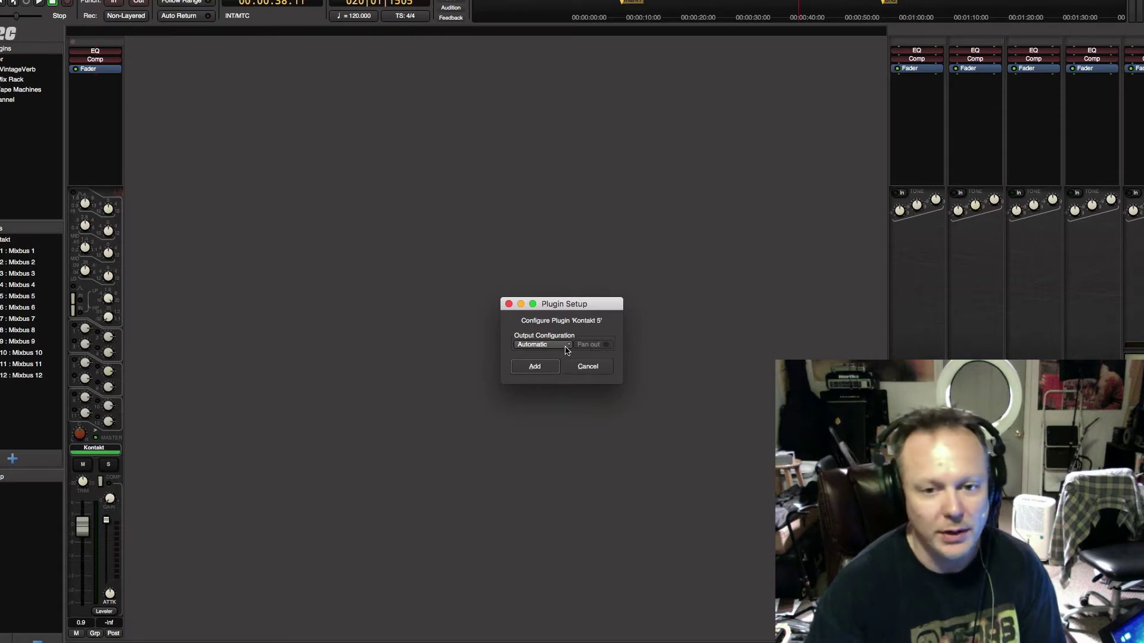
left_click(566, 350)
left_click(563, 355)
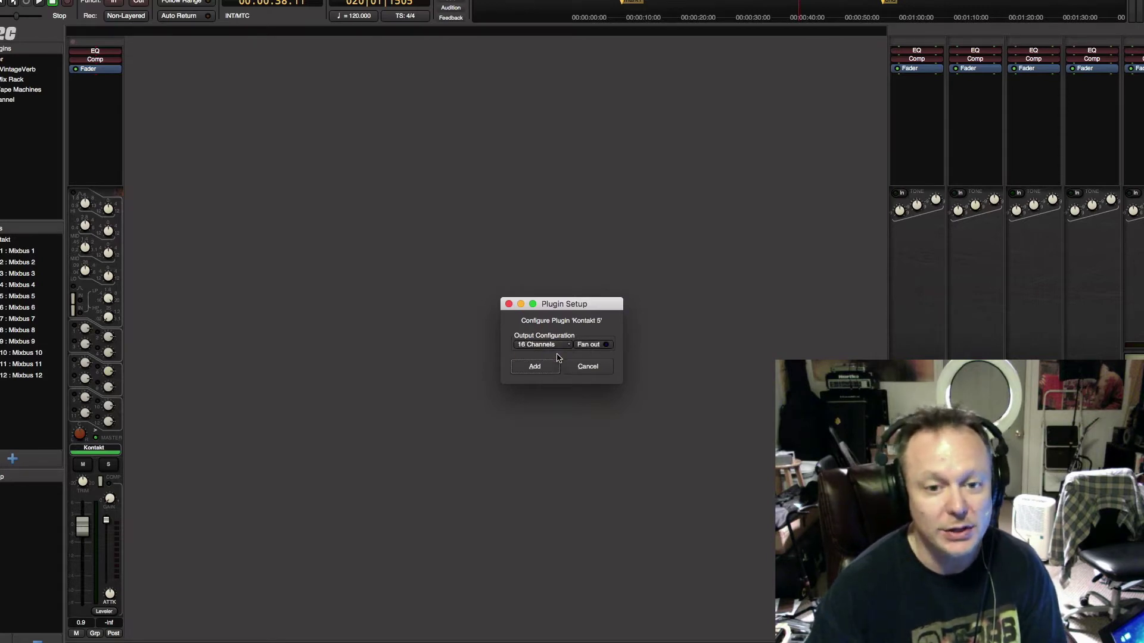
left_click(596, 346)
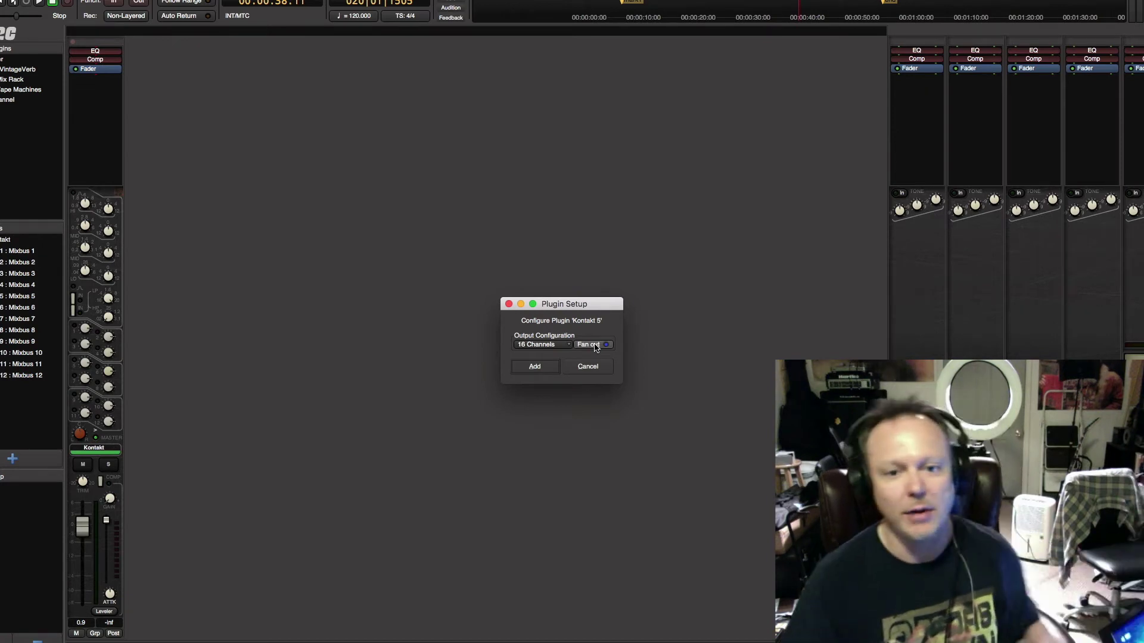
left_click(535, 366)
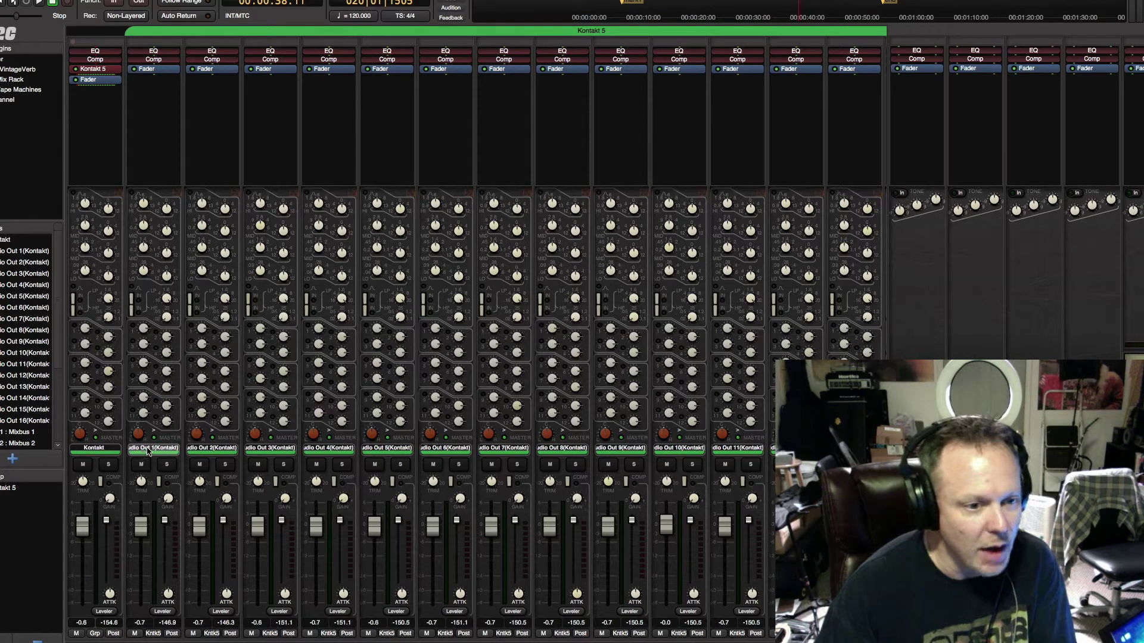
Open the Kontakt 5 plugin and load Cold Forces, Freeway Star, Frozen Guitarmonics and Hellspawn from the Scoring Guitars library.
scroll(417, 298, "right", 3)
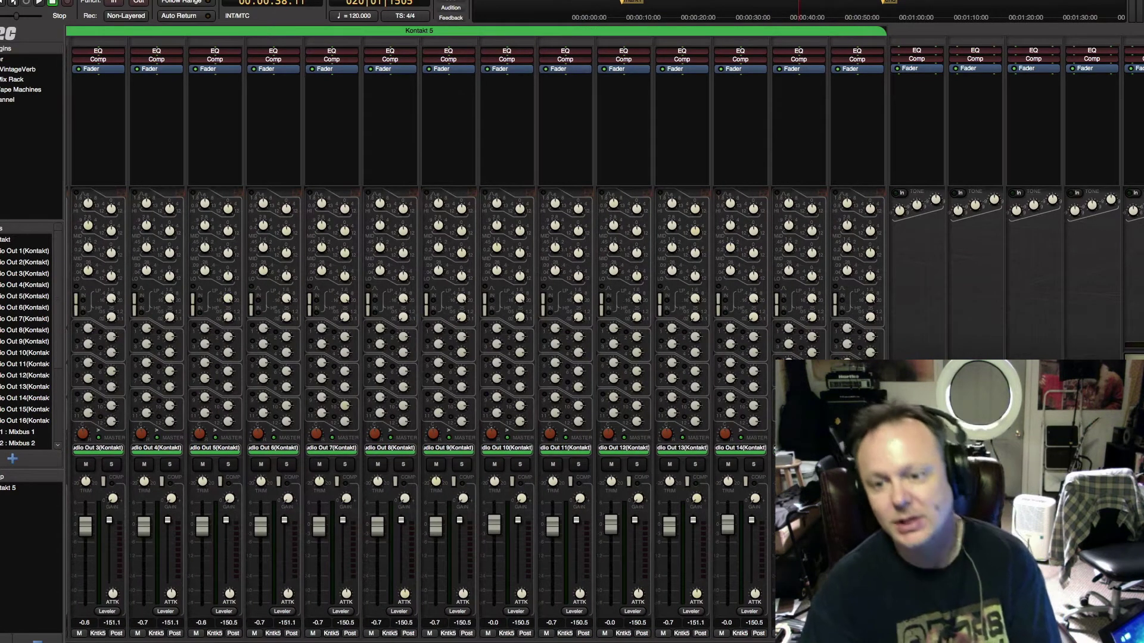
scroll(477, 327, "left", 3)
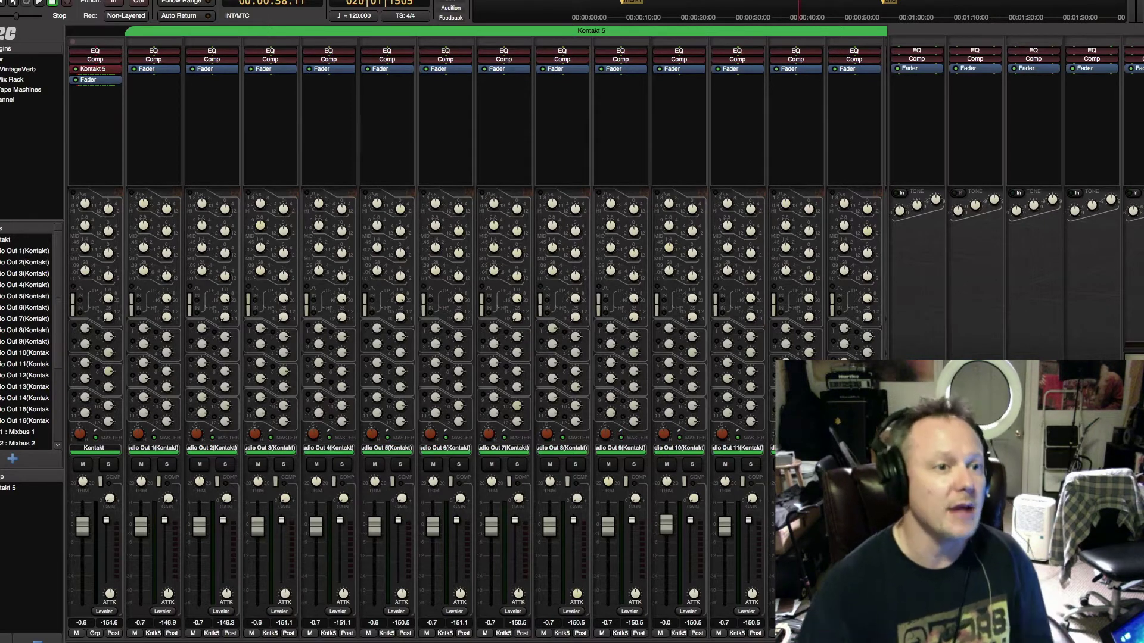
double_click(93, 69)
left_click_drag(107, 2, 395, 81)
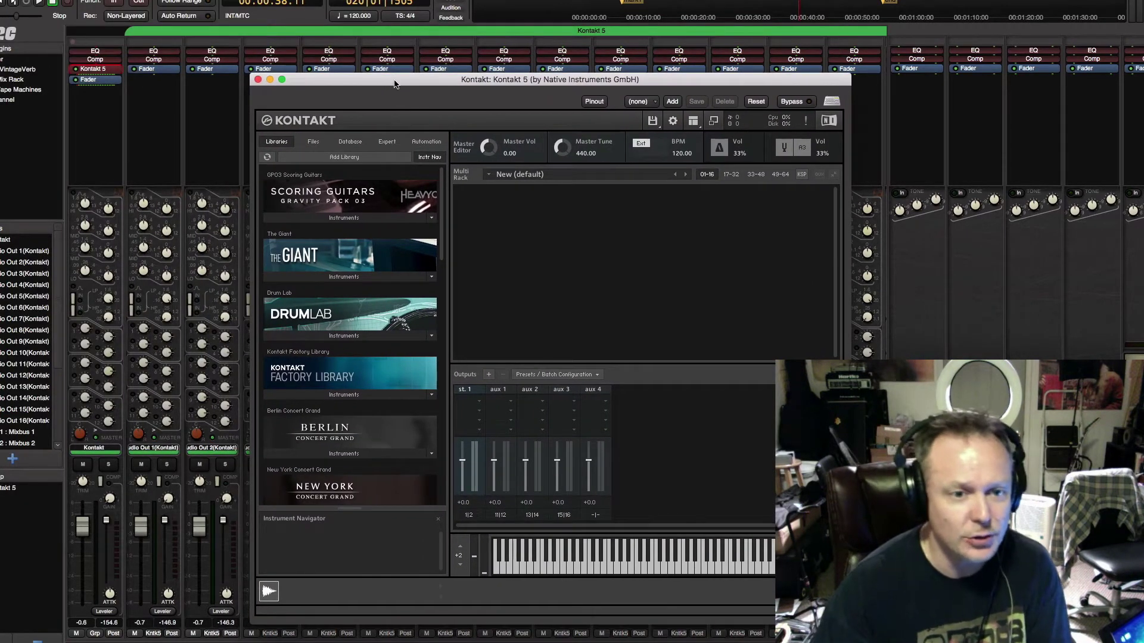
left_click(344, 219)
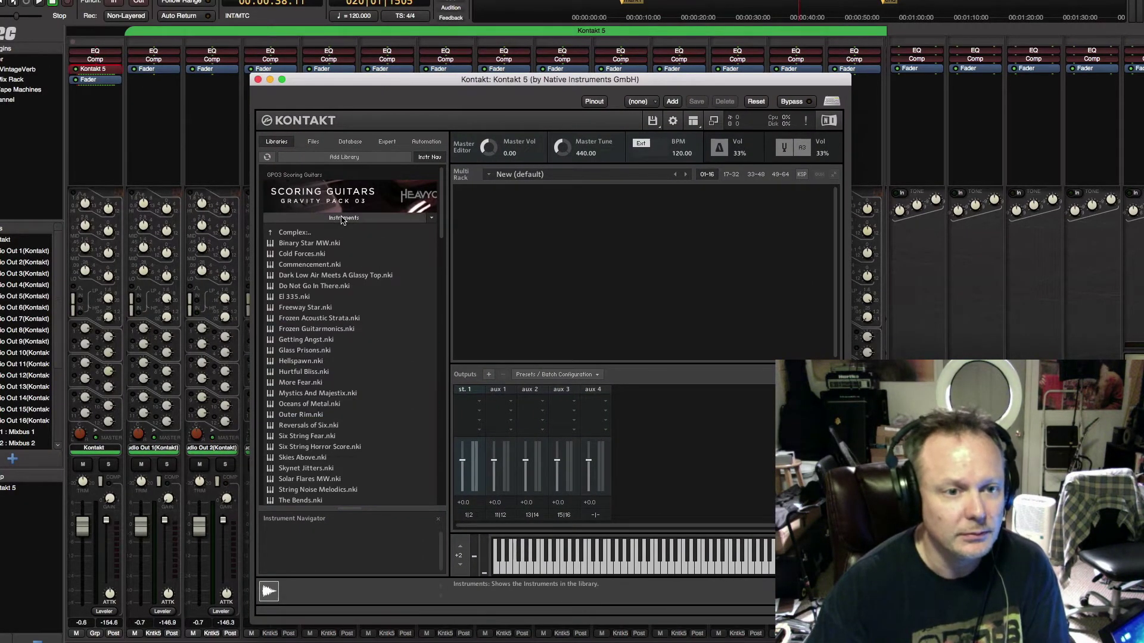
left_click(293, 257)
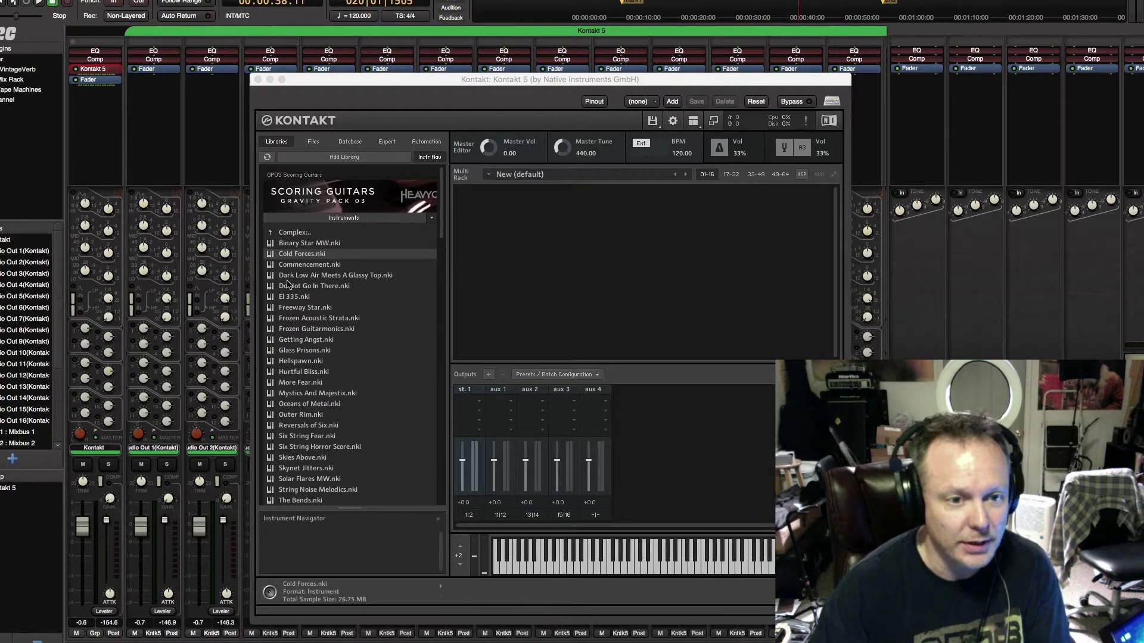
double_click(294, 308)
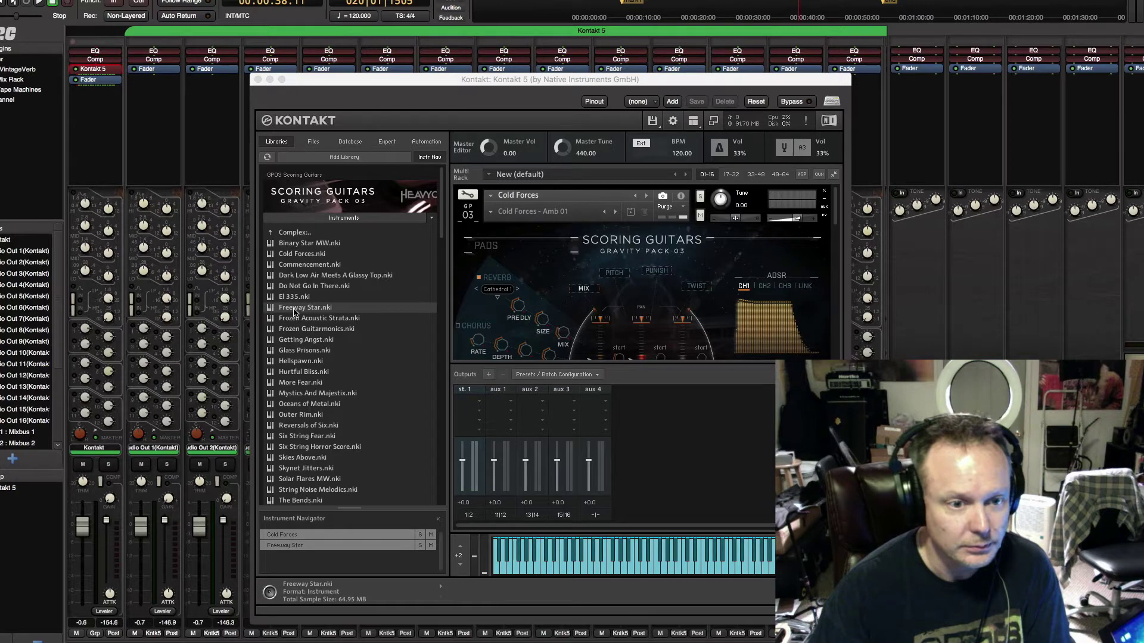
left_click(297, 331)
double_click(297, 331)
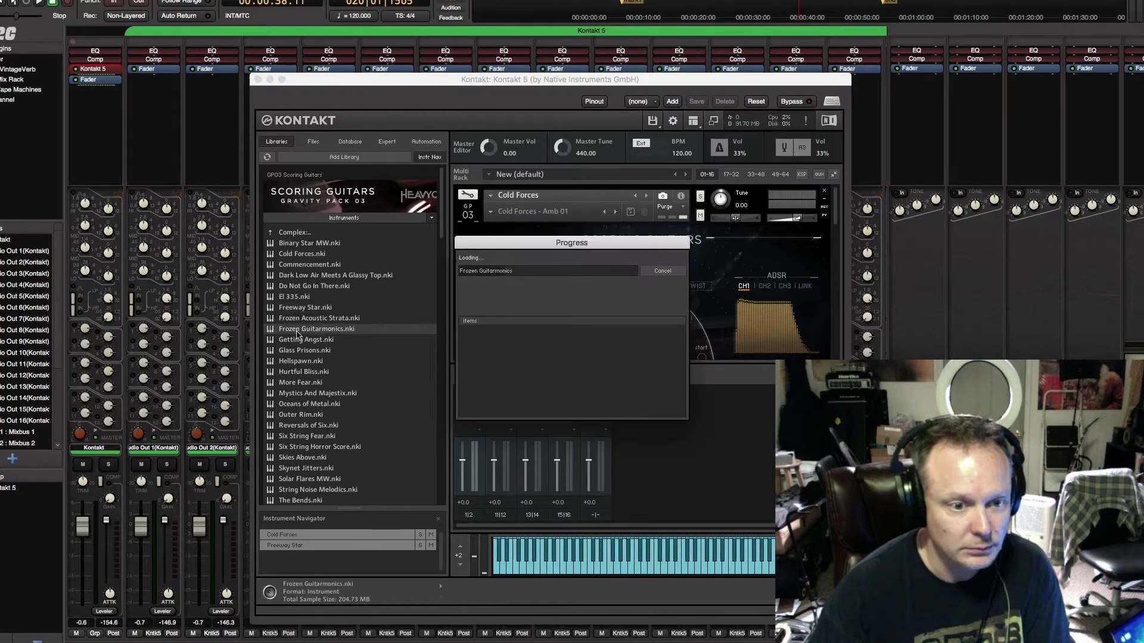
double_click(299, 361)
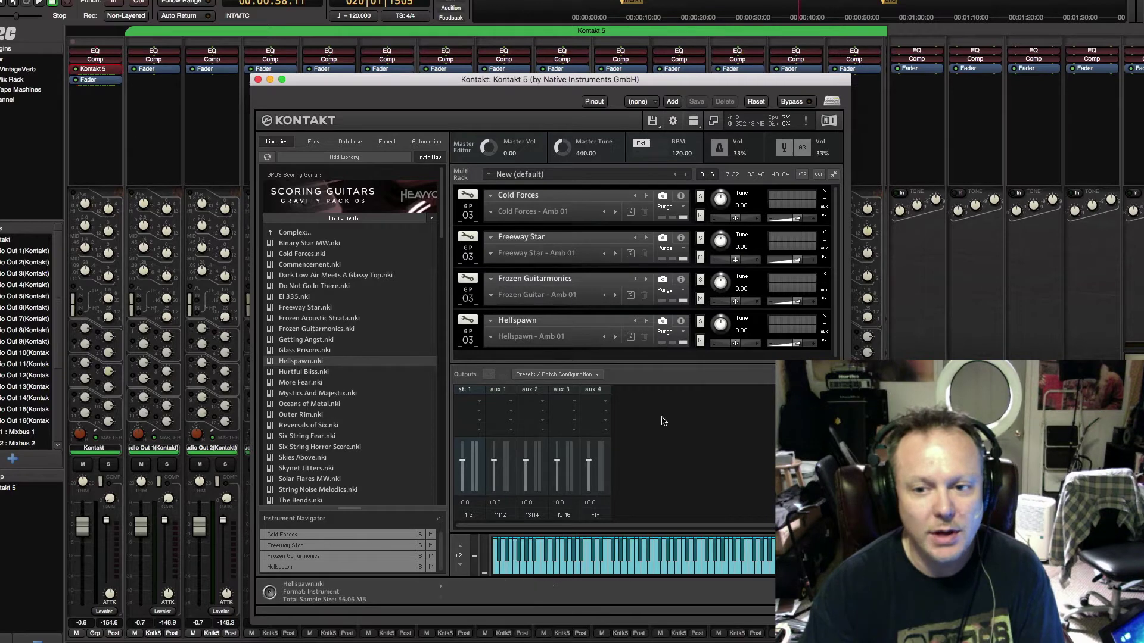
Hide Kontakt's Outputs section to expand and collapse the Hellspawn instrument, and show the Outputs section again.
left_click(693, 121)
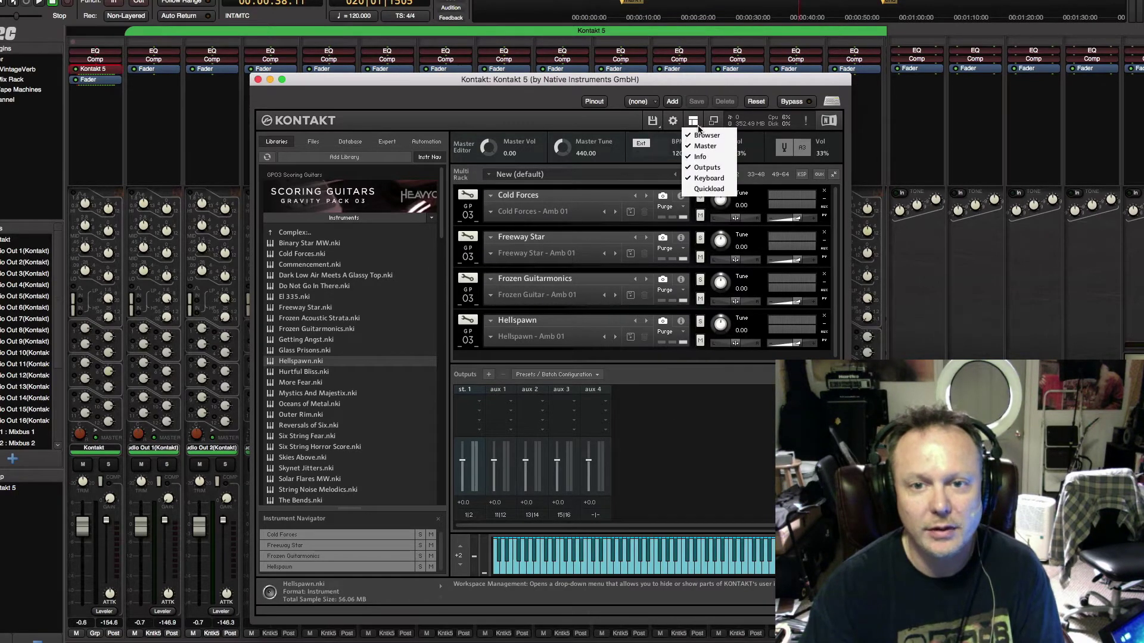
left_click(705, 168)
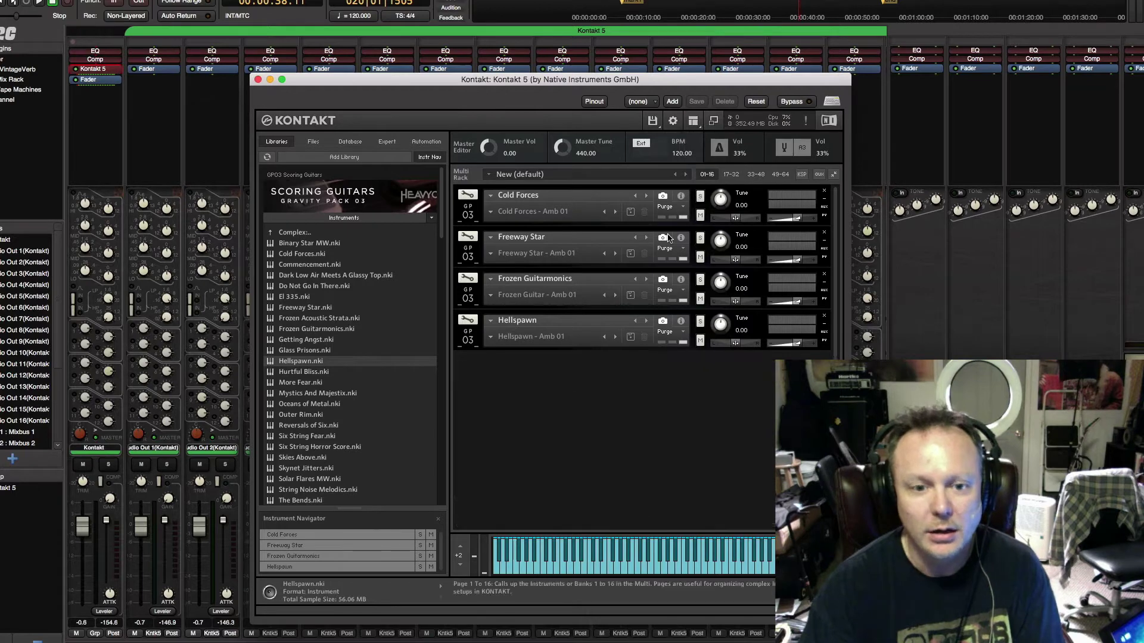
left_click(517, 320)
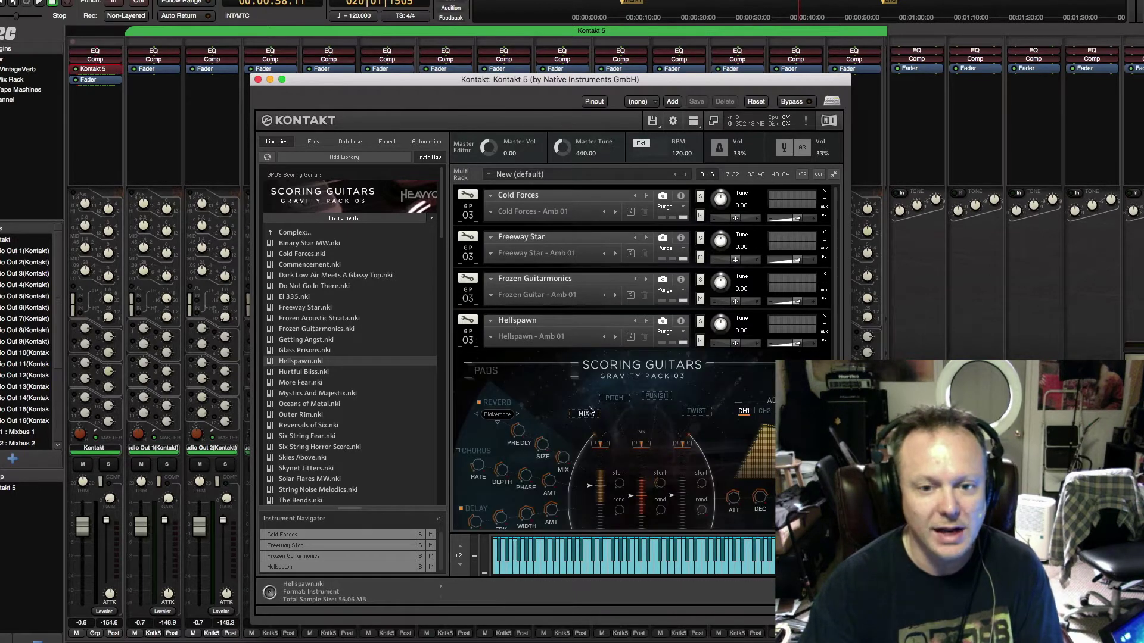
scroll(592, 412, "down", 3)
scroll(591, 412, "up", 3)
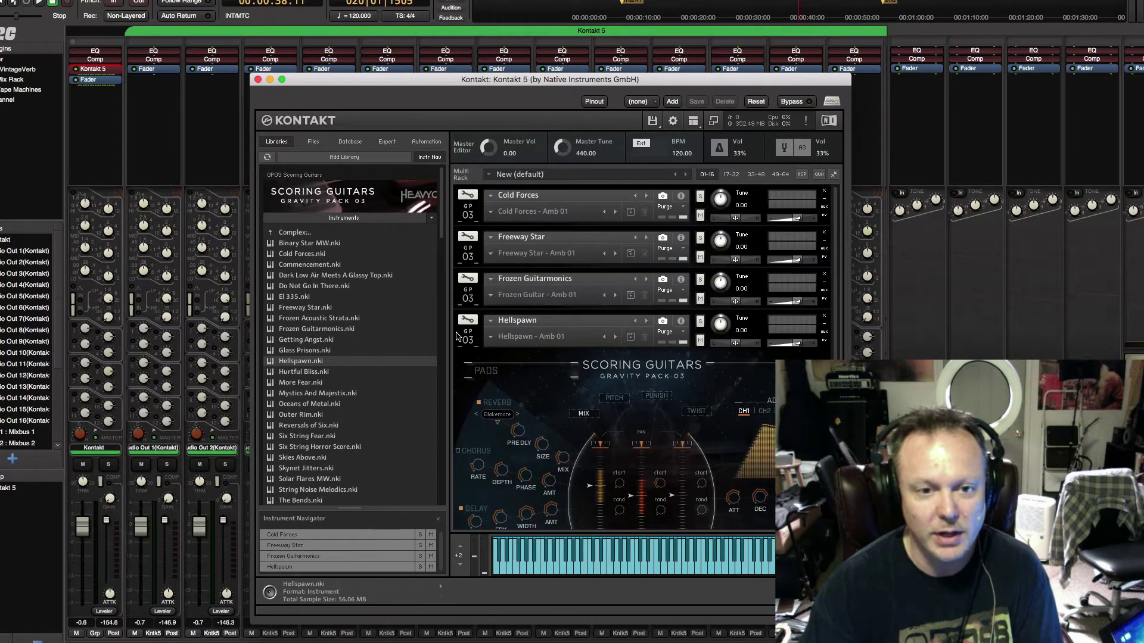
left_click(517, 320)
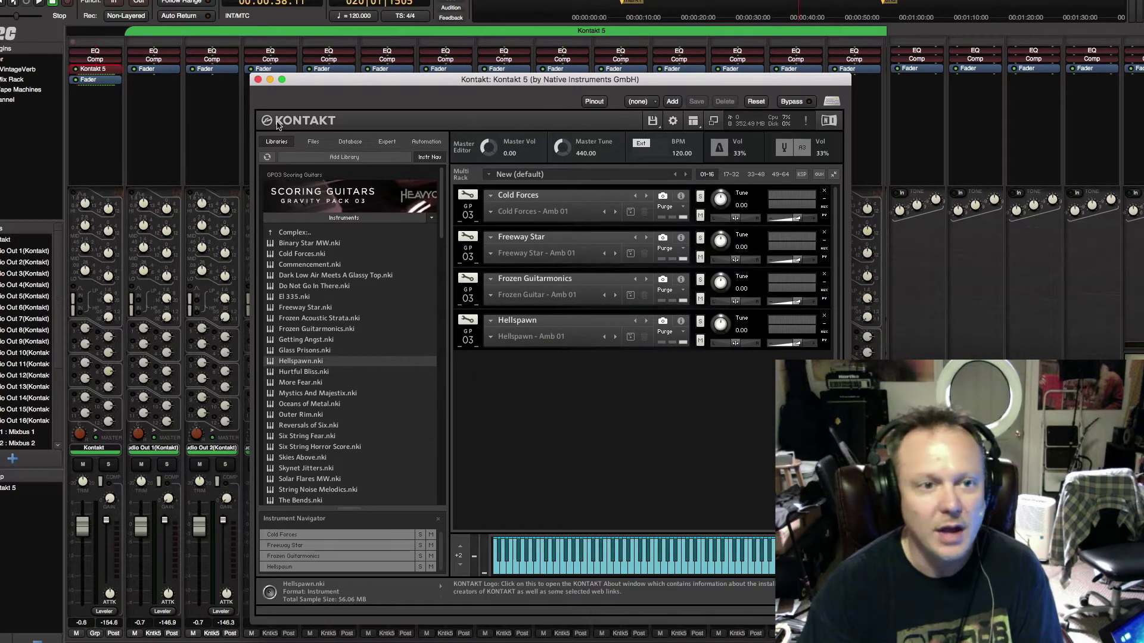
left_click(693, 121)
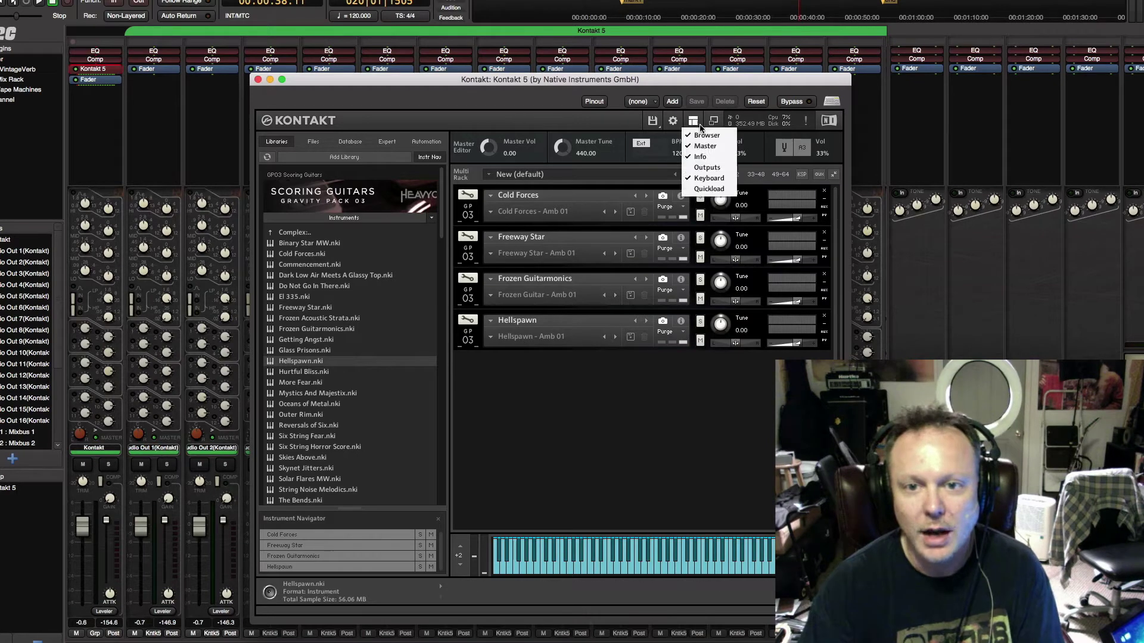
left_click(706, 172)
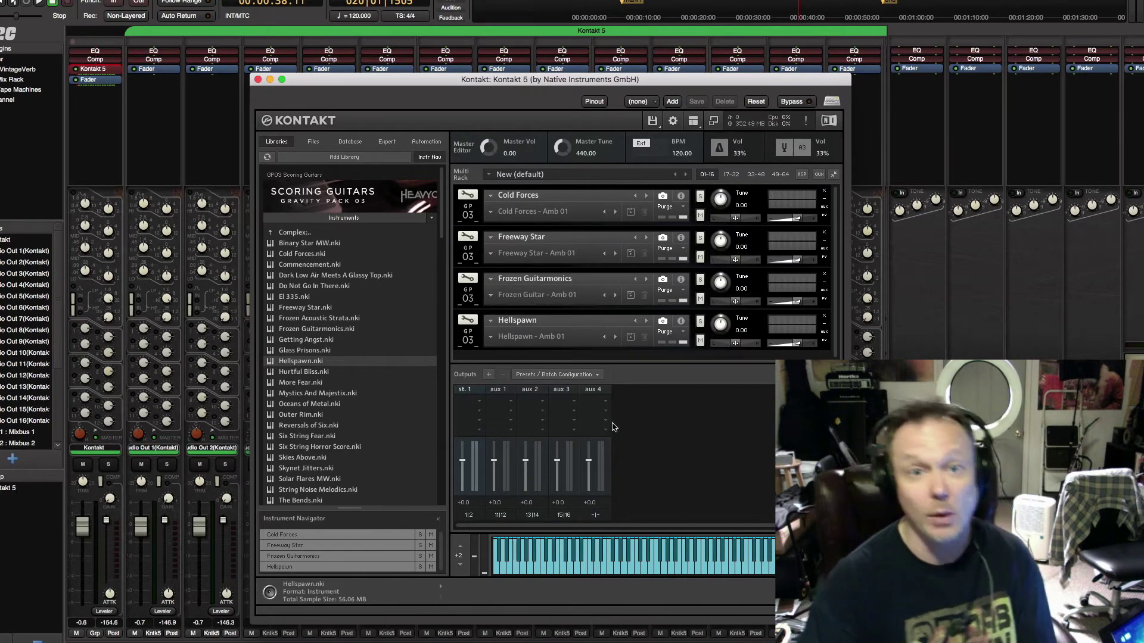
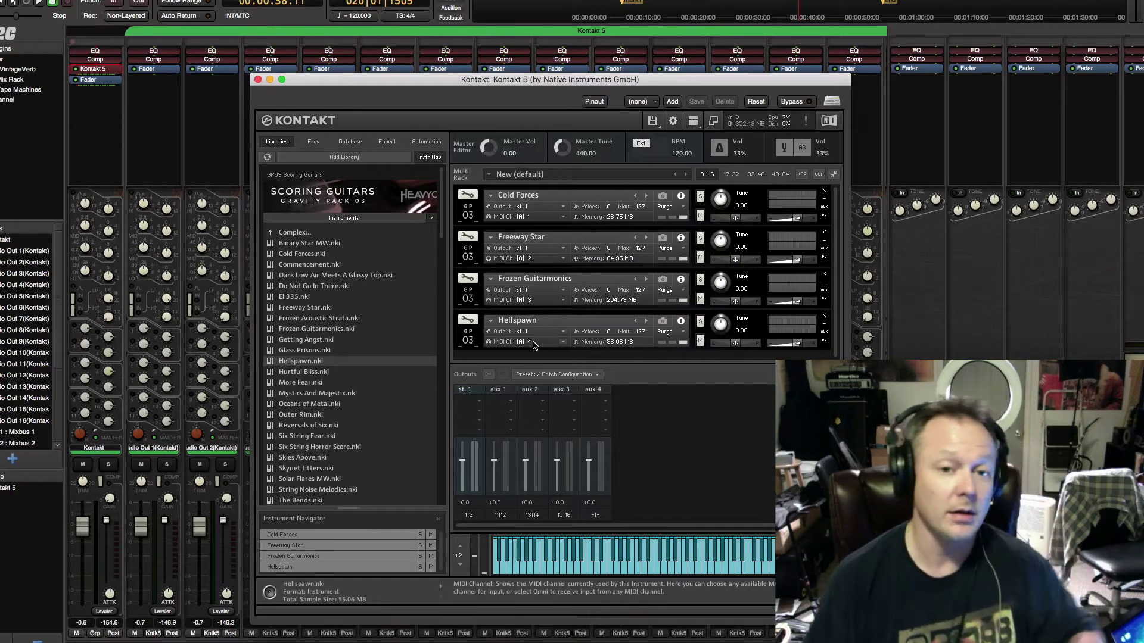
Set the MIDI channel of Freeway Star, Frozen Guitarmonics and Hellspawn to Port A channel 1, and close the plugin window.
left_click(528, 260)
mouse_move(543, 280)
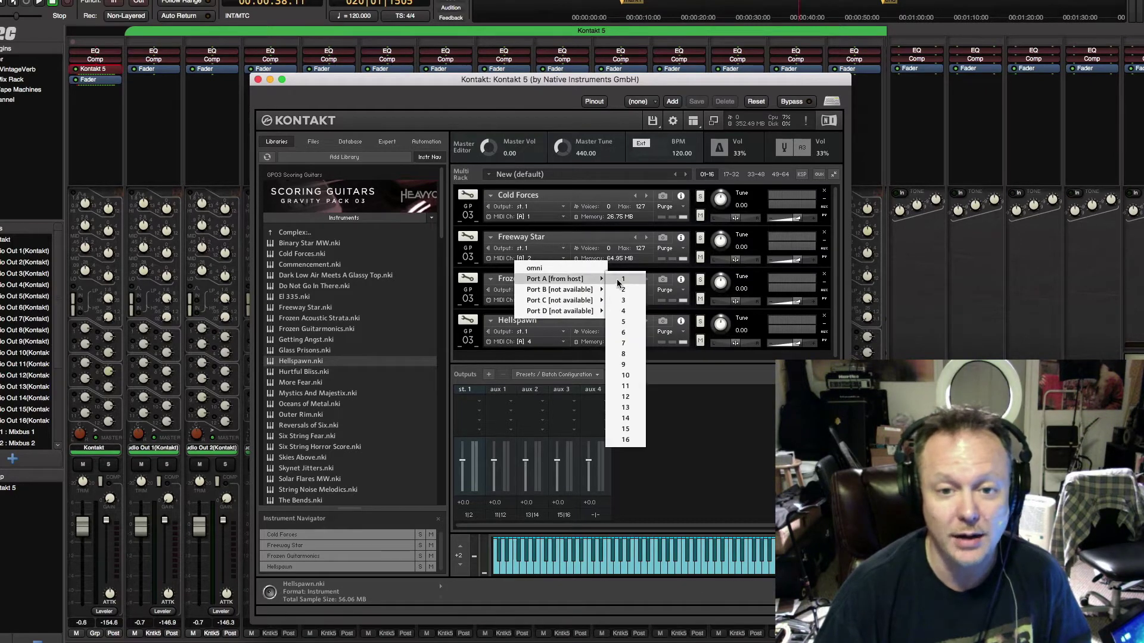
left_click(619, 280)
left_click(529, 301)
mouse_move(556, 322)
left_click(620, 322)
left_click(533, 343)
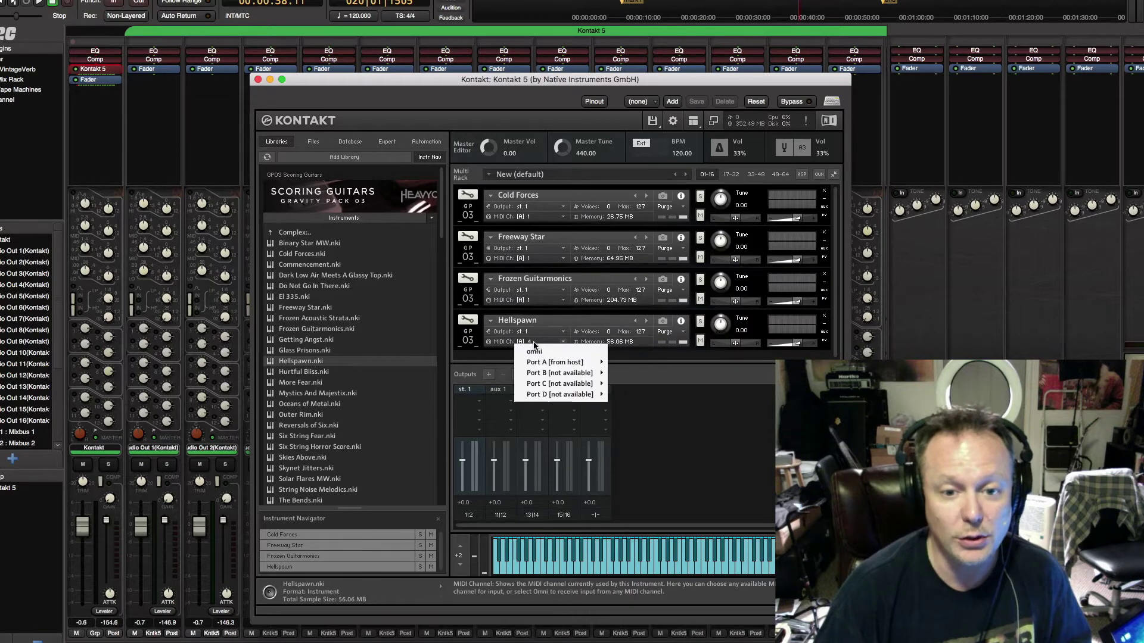
mouse_move(557, 363)
left_click(615, 365)
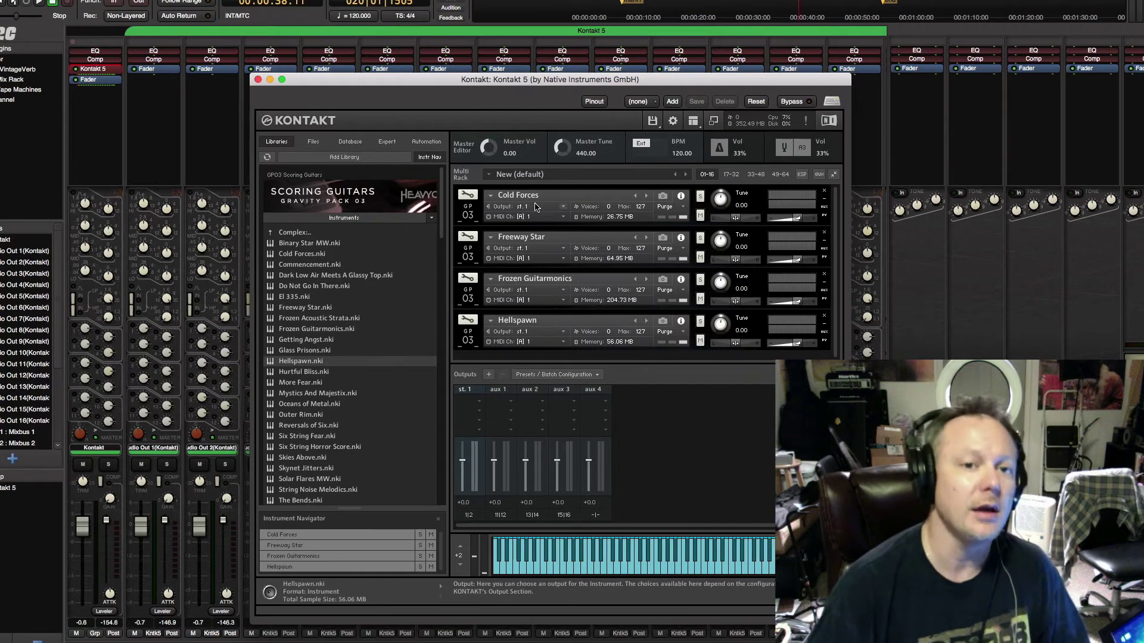
left_click(258, 80)
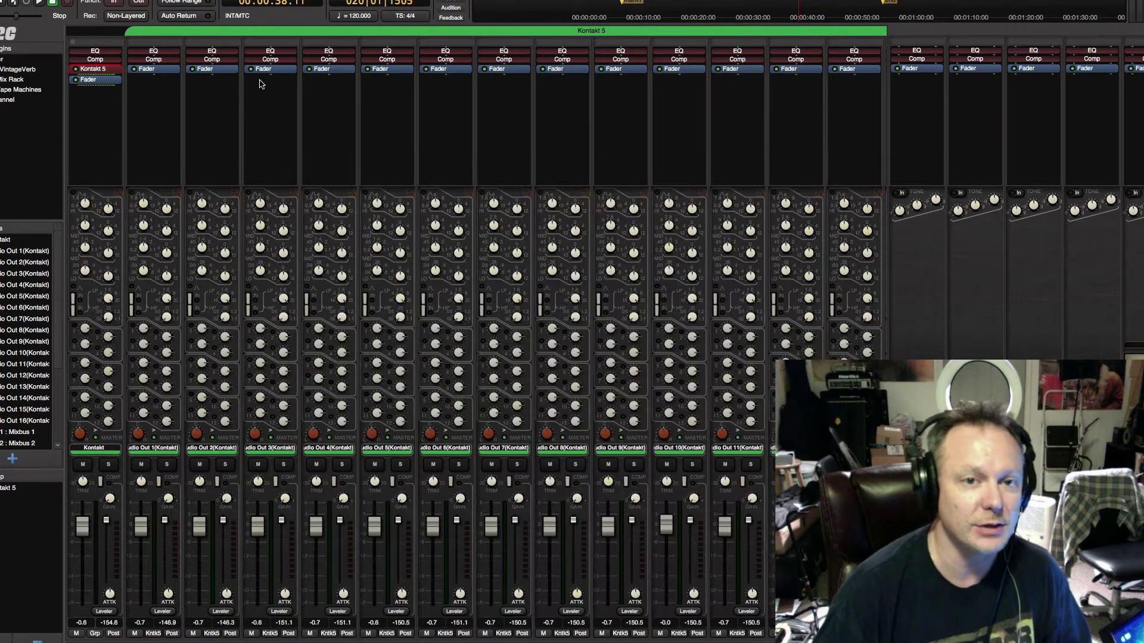
Set the Kontakt track's MIDI input to Keystation Pro 88 Port 1 and turn on its input monitoring.
left_click(97, 45)
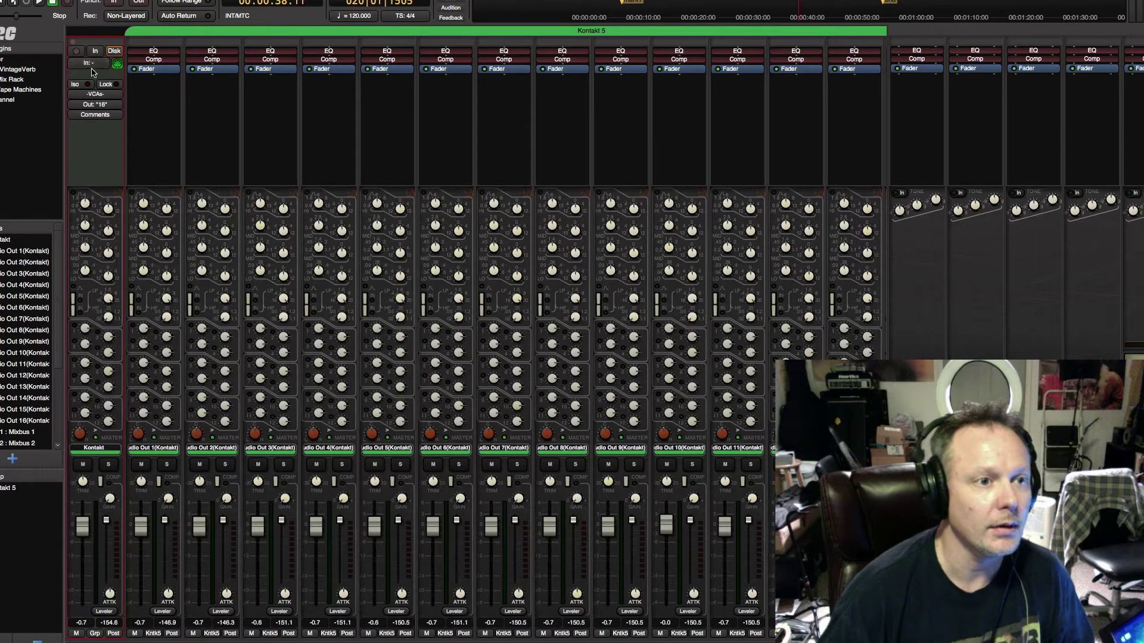
left_click(92, 64)
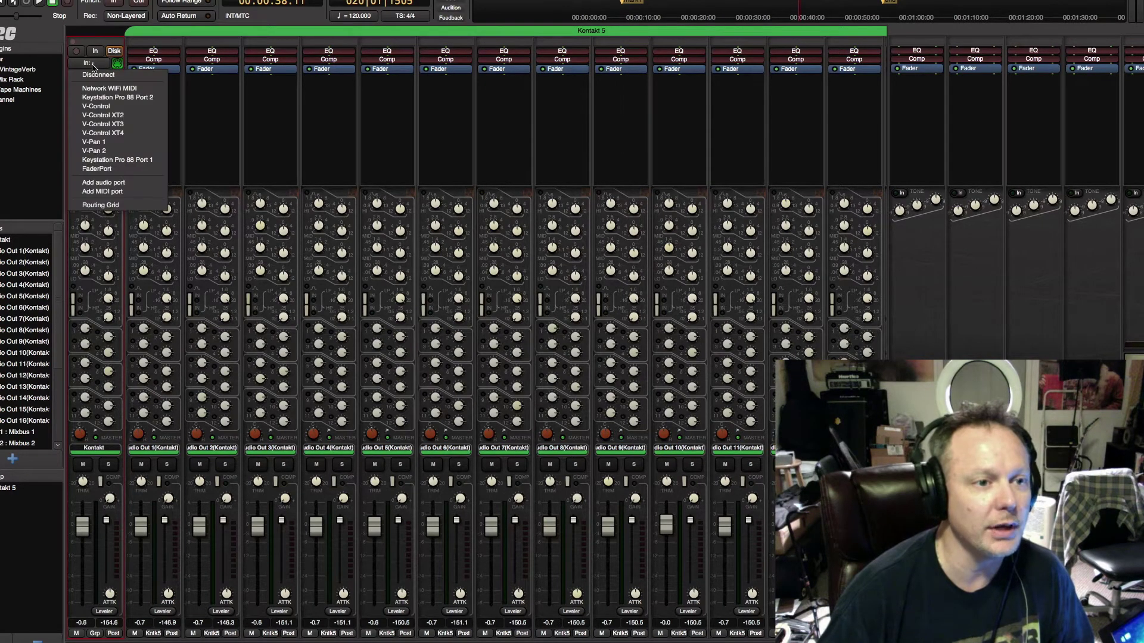
left_click(114, 160)
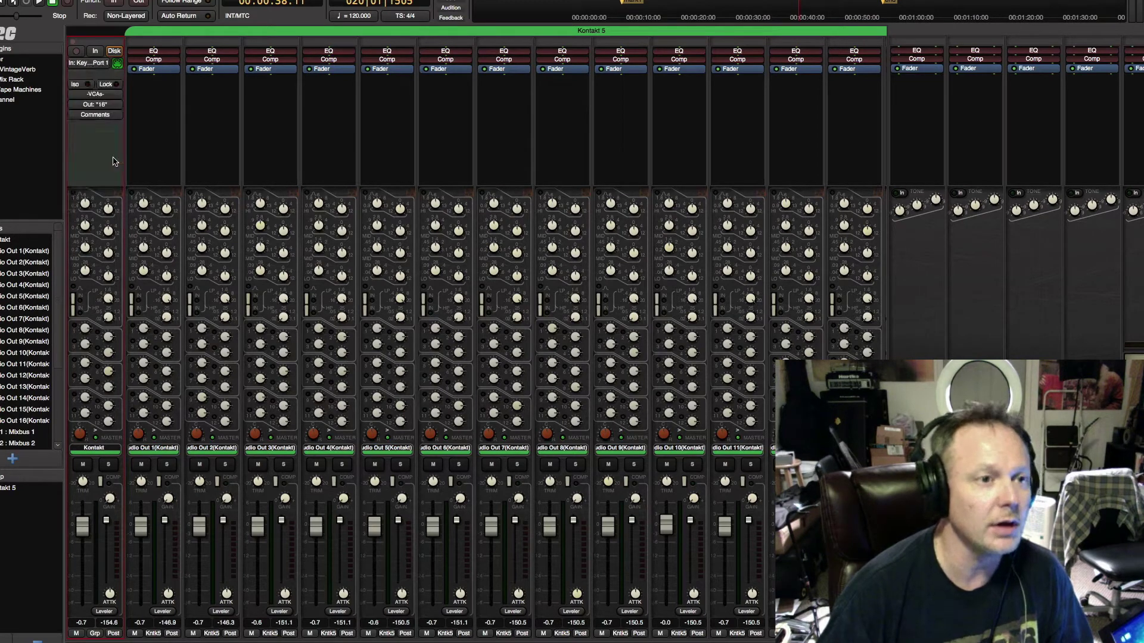
left_click(97, 52)
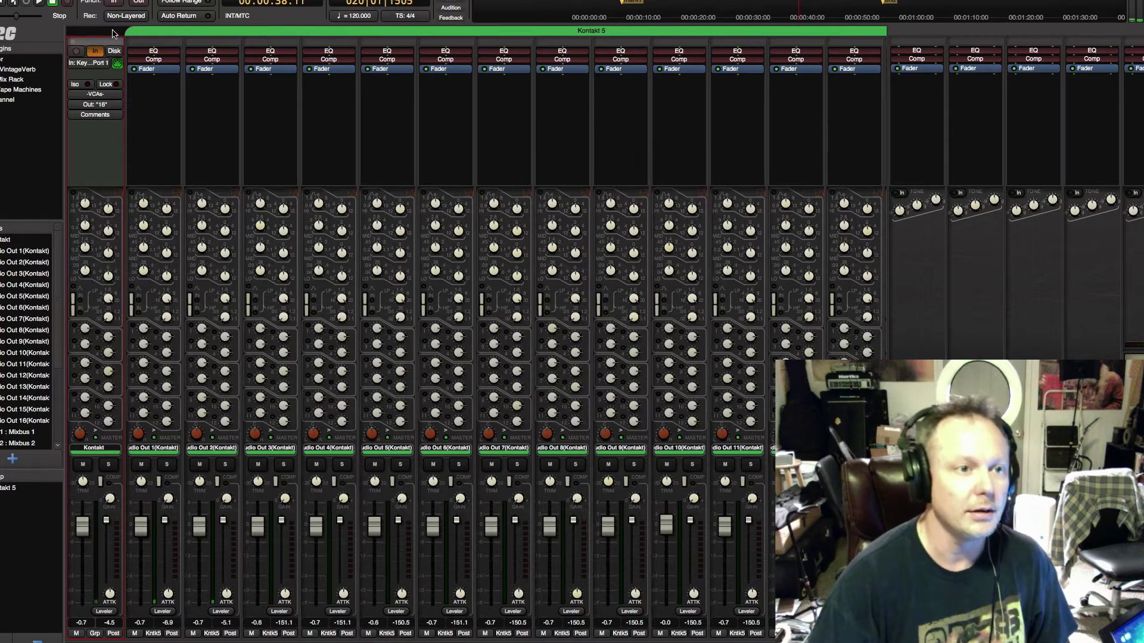
left_click(89, 42)
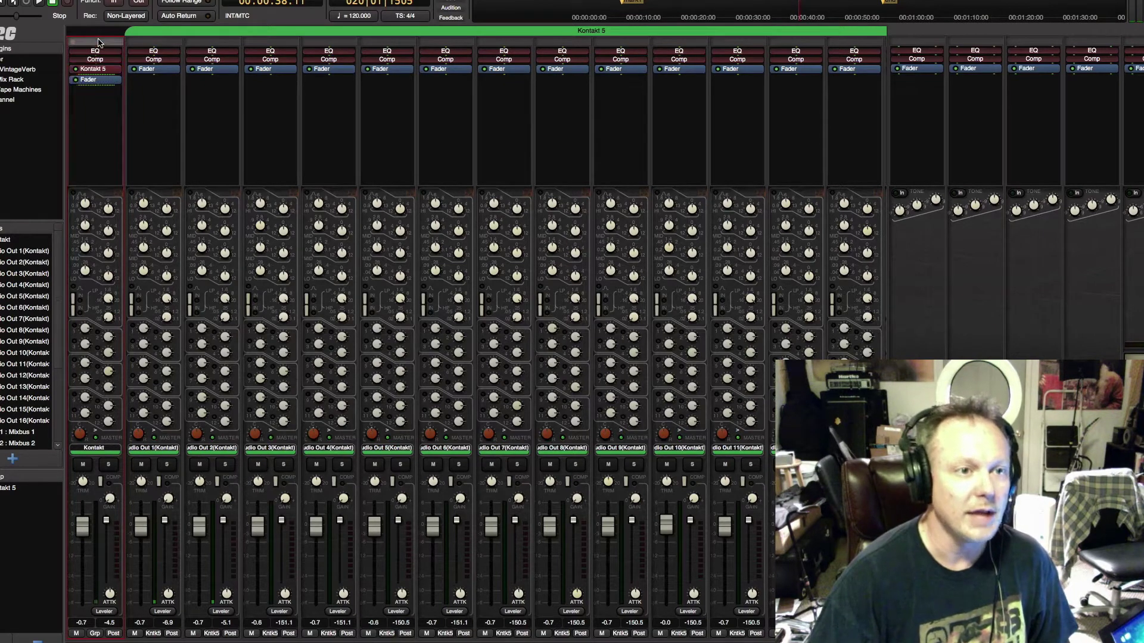
Open the Kontakt 5 plugin and create a separate master output channel for Cold Forces, Freeway Star, Frozen Guitarmonics and Hellspawn.
double_click(89, 70)
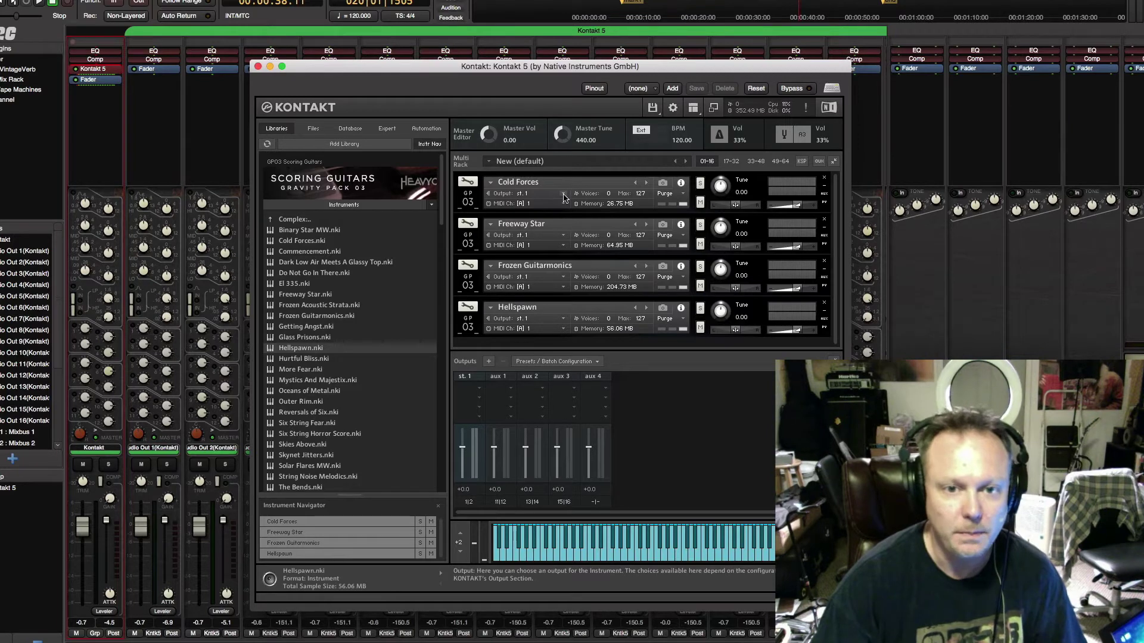
left_click(532, 198)
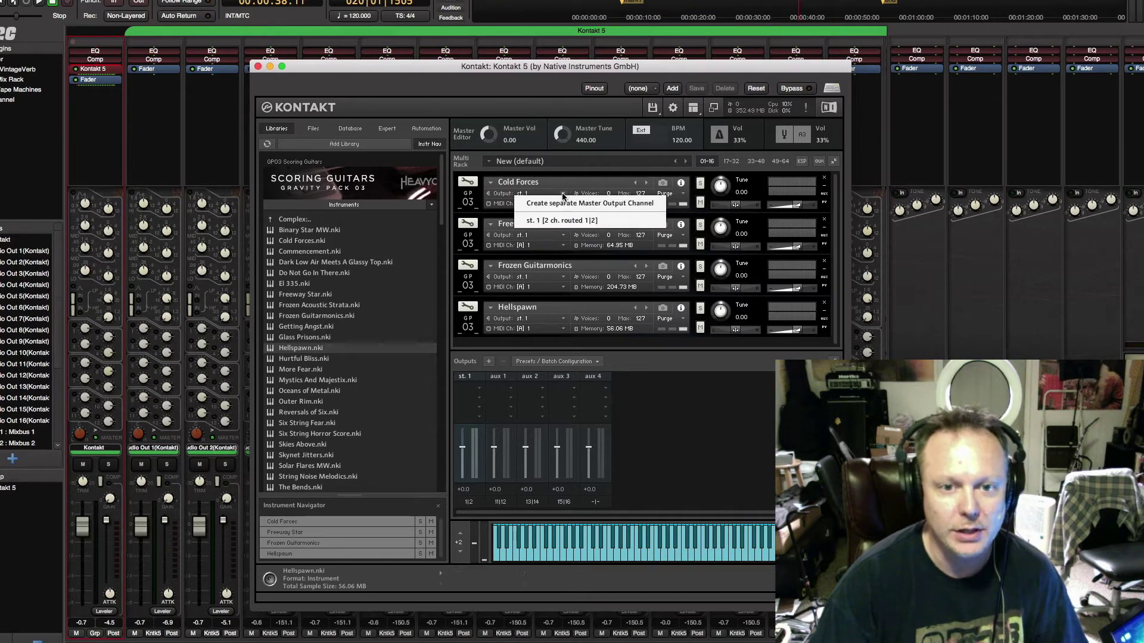
left_click(560, 204)
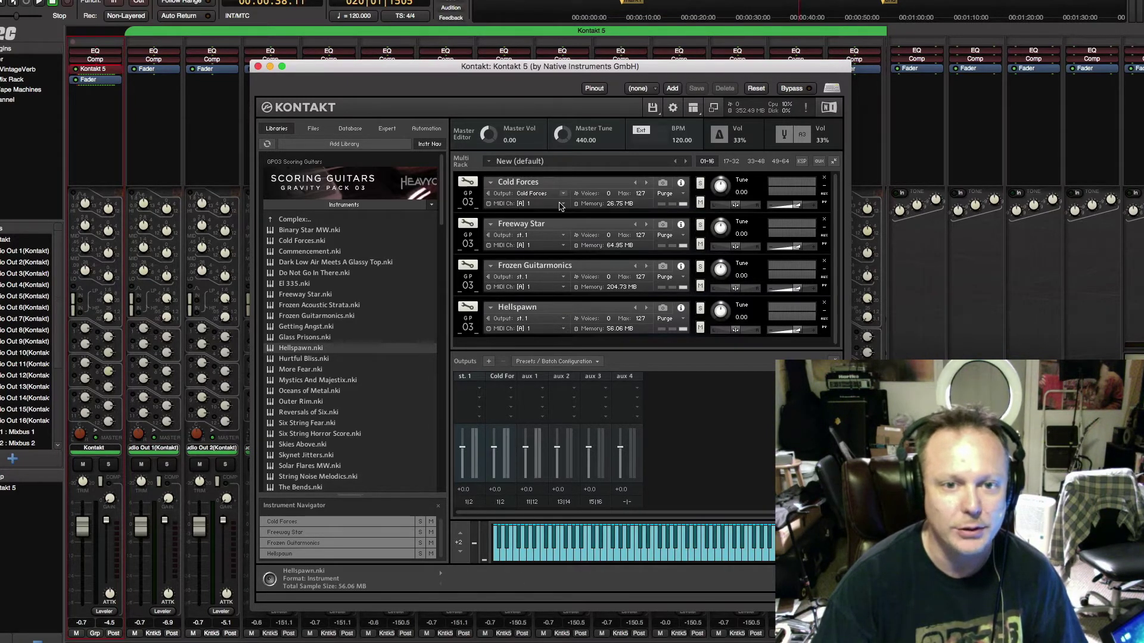
left_click(562, 236)
left_click(560, 251)
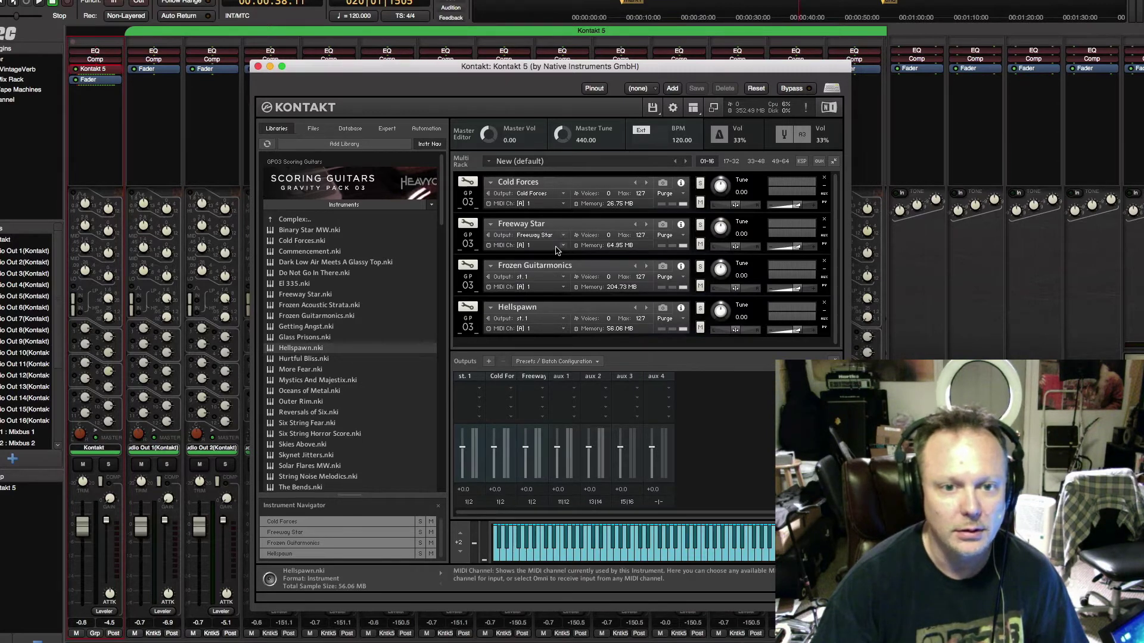
left_click(562, 277)
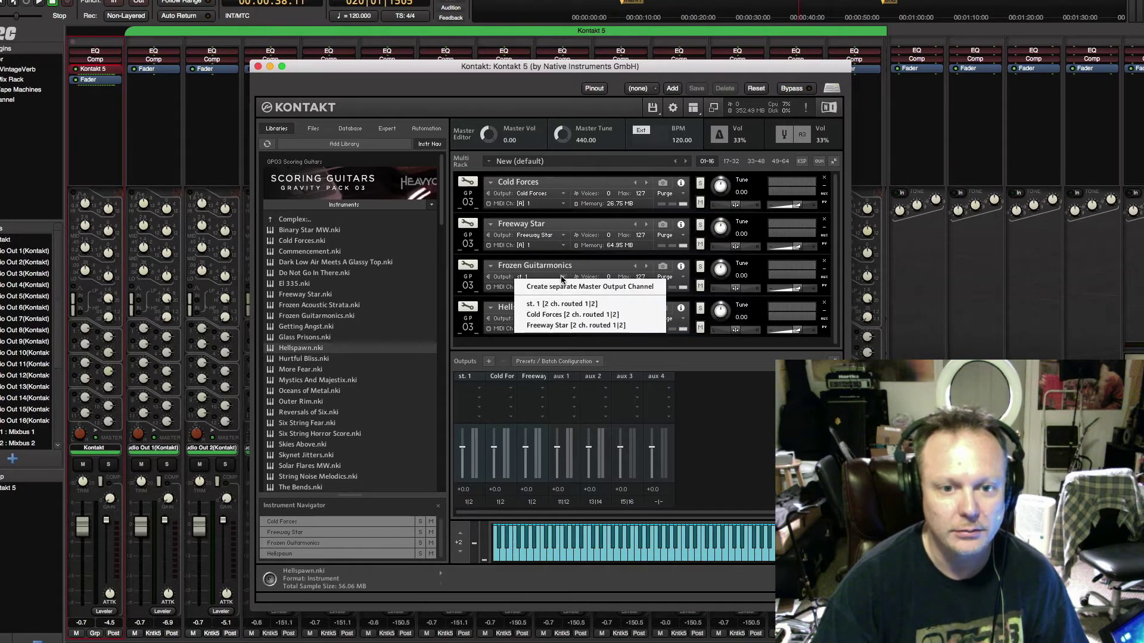
left_click(557, 287)
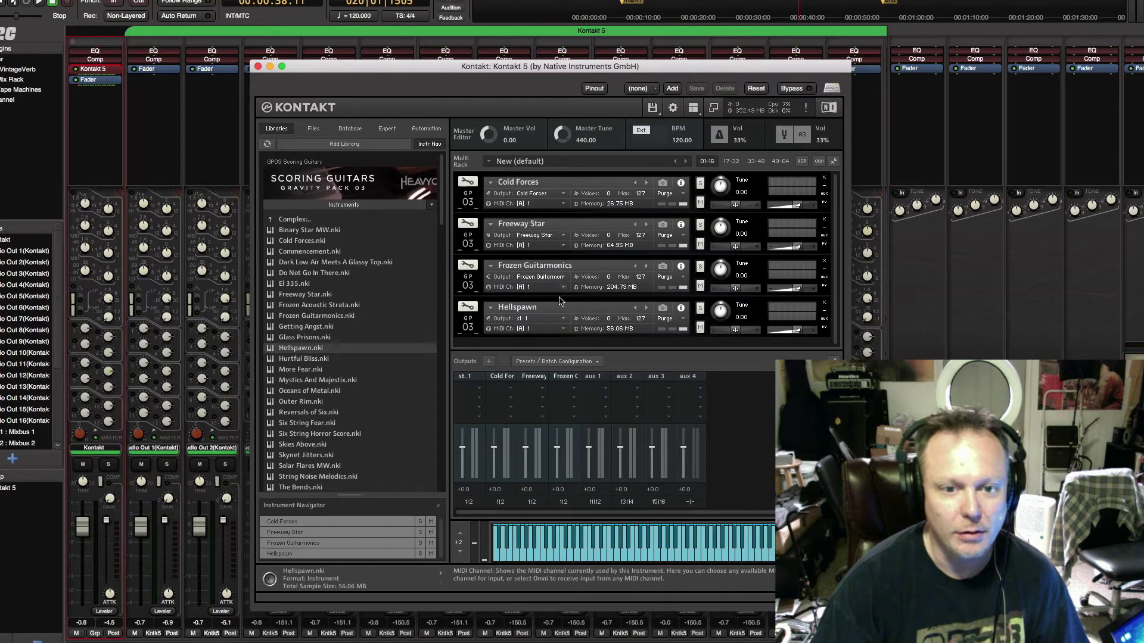
left_click(563, 319)
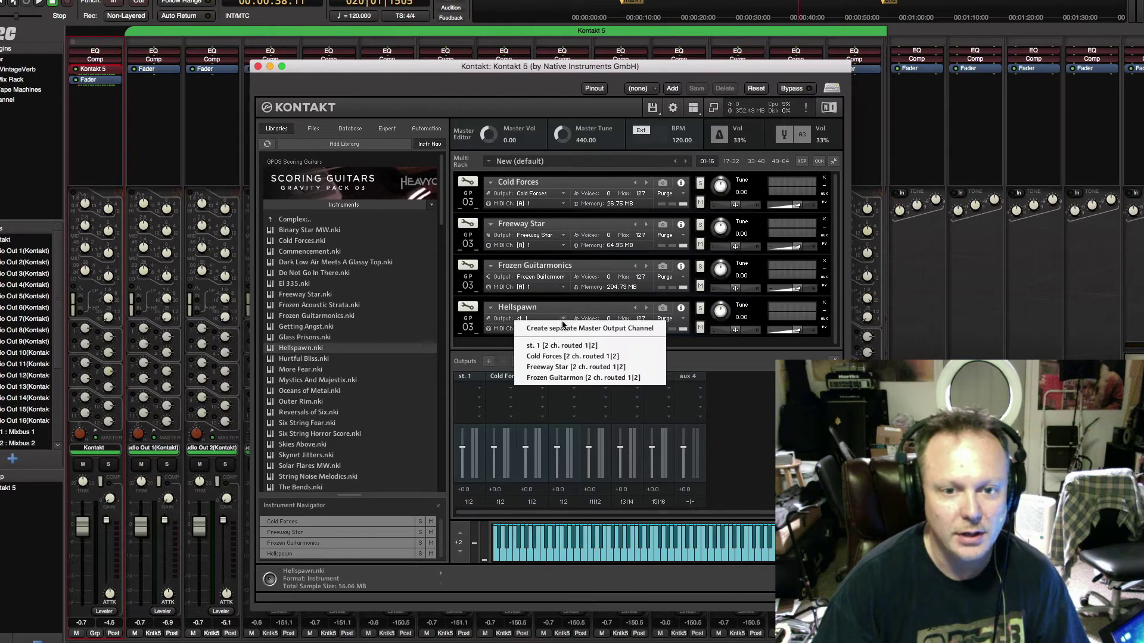
left_click(560, 331)
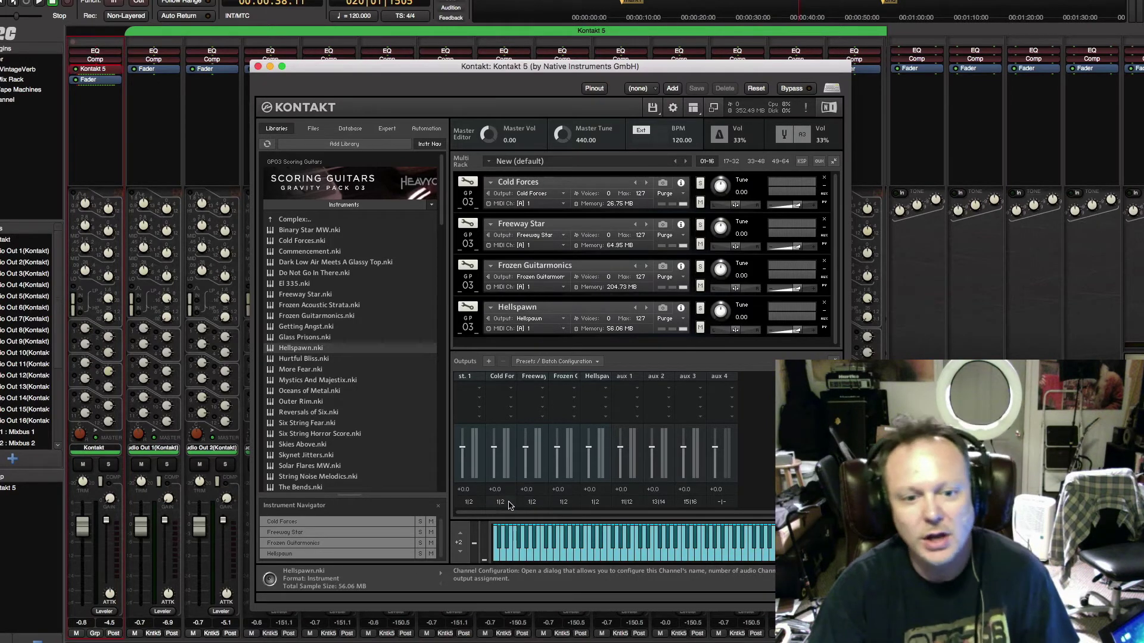
Rename the Cold Forces output channel Audio 3/4 and route its two channels to Kt. aux 1 [1] and Kt. aux 1 [2].
left_click(502, 504)
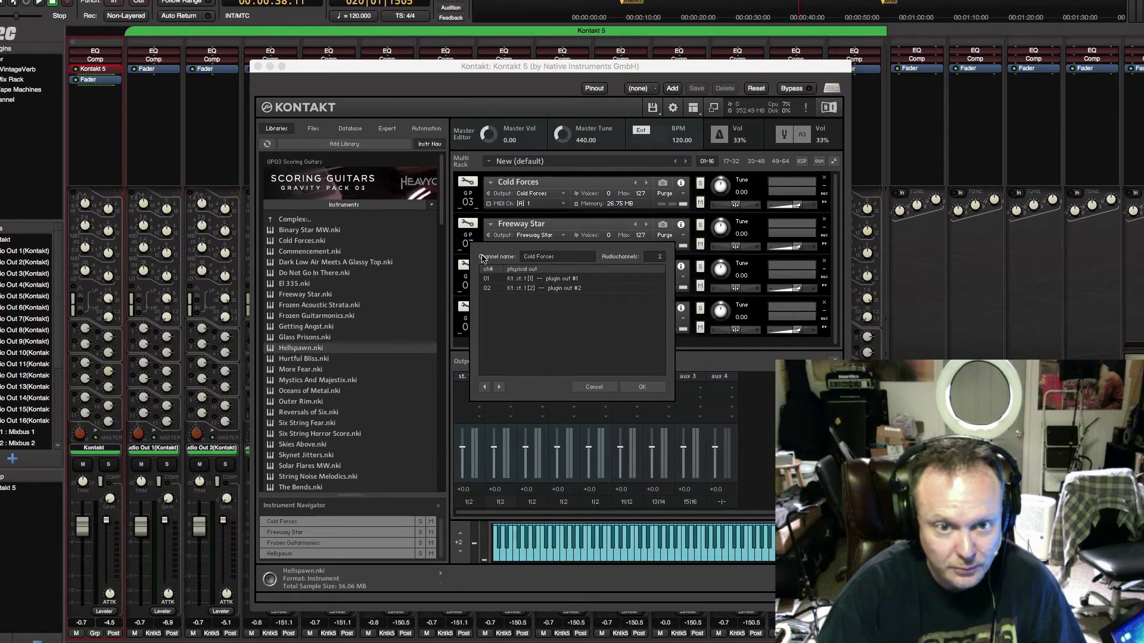
left_click_drag(563, 261, 516, 254)
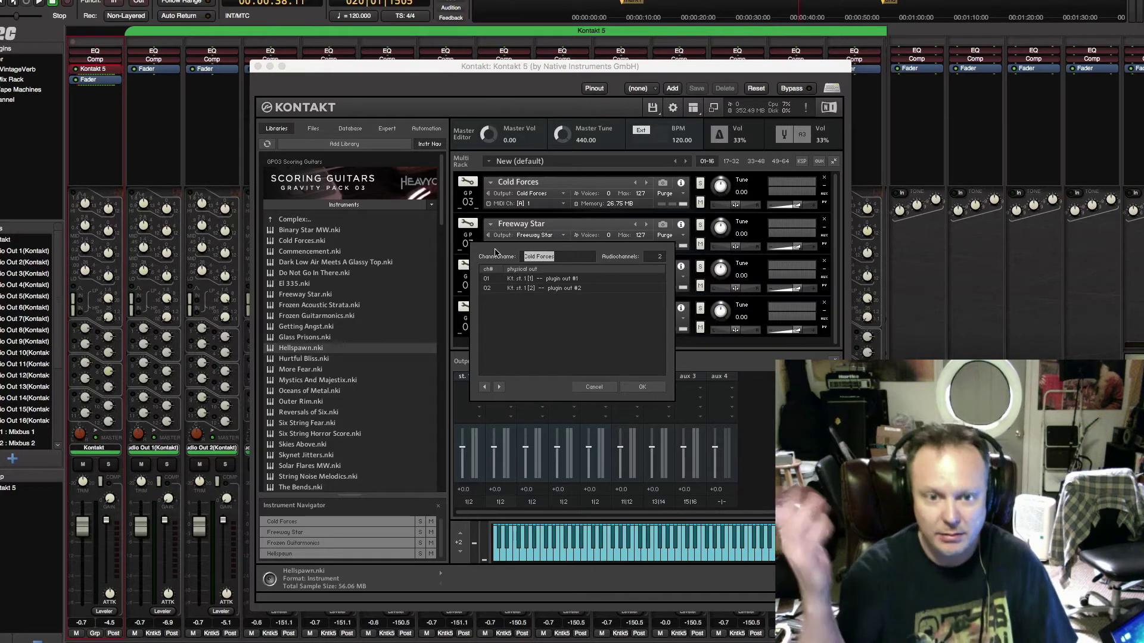
key("BackSpace")
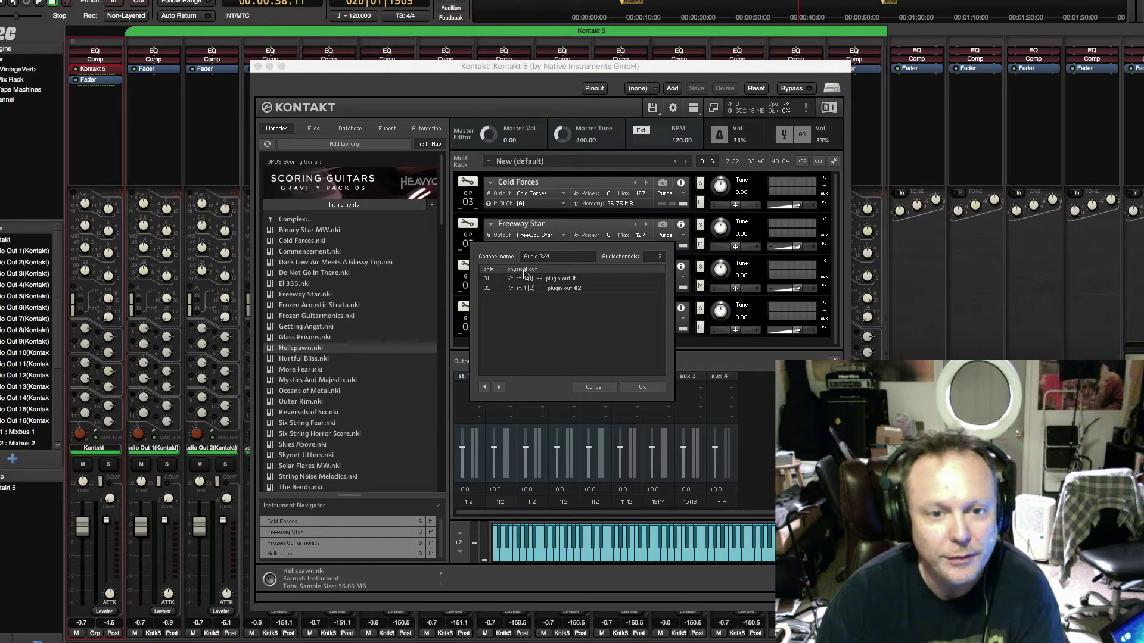
left_click(562, 283)
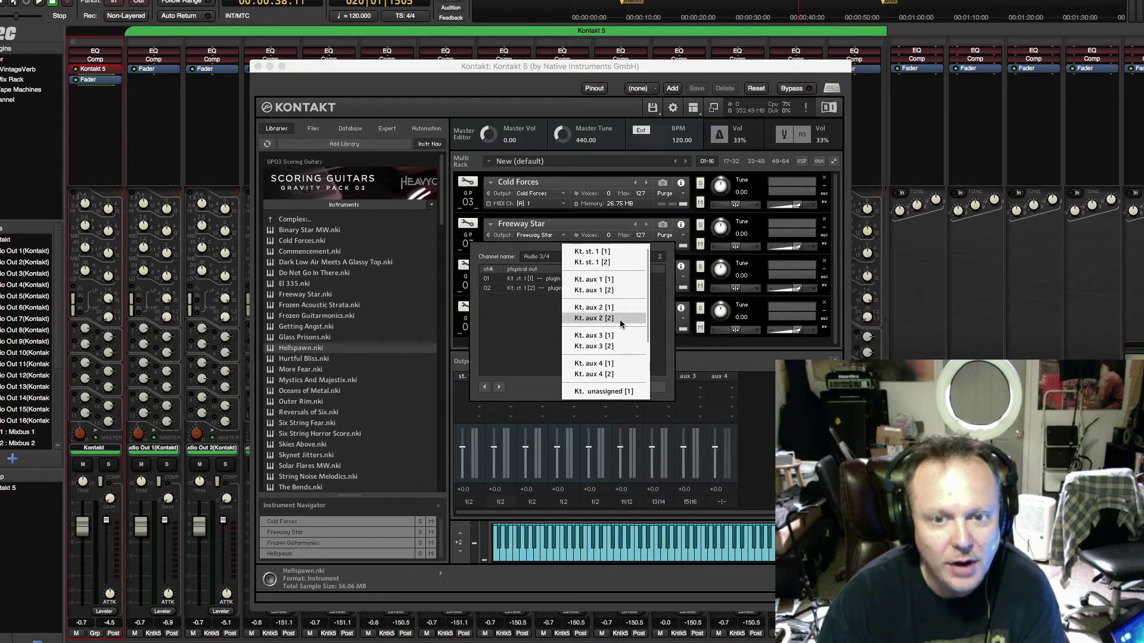
left_click(603, 280)
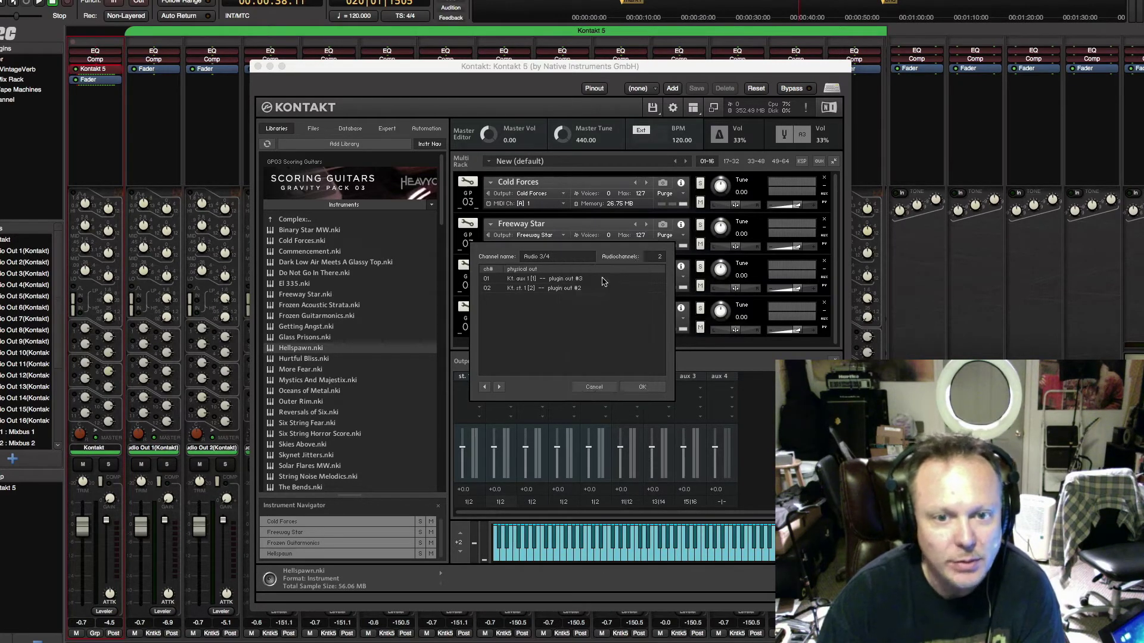
left_click(571, 289)
left_click(607, 290)
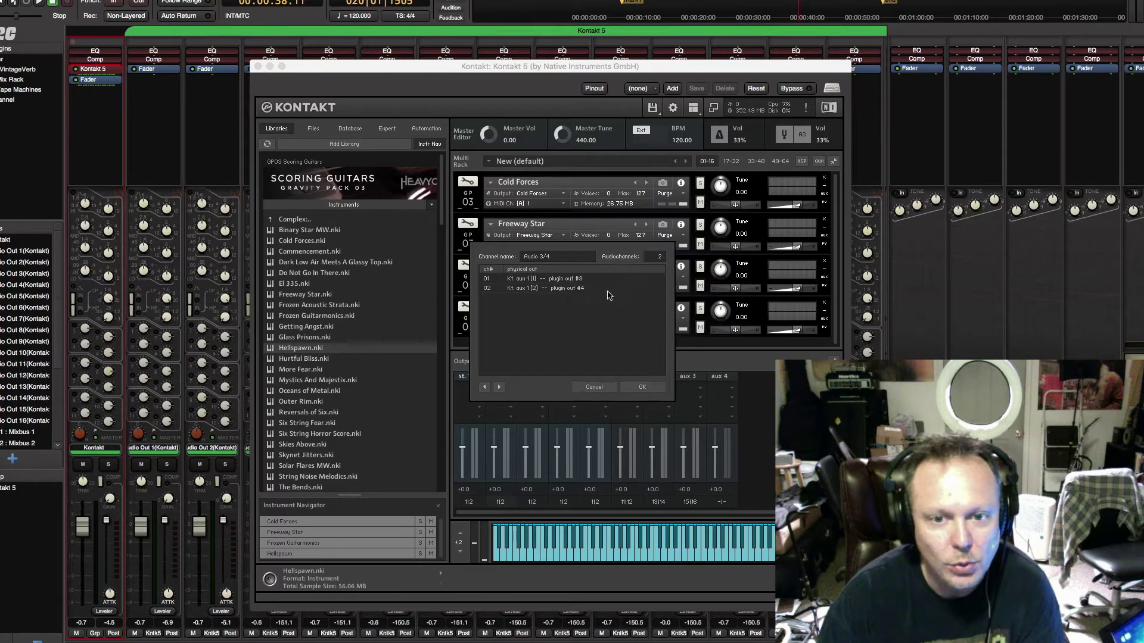
left_click(644, 388)
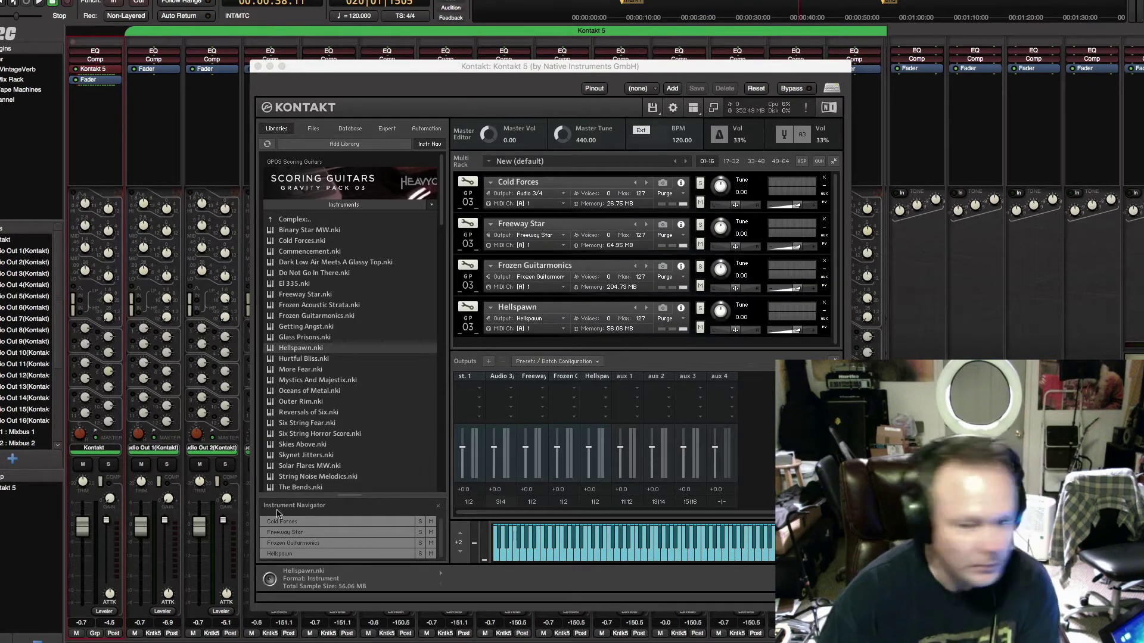
Rename the Freeway Star output channel Audio 5/6 and route its two channels to Kt. aux 2 [1] and Kt. aux 2 [2].
left_click(533, 376)
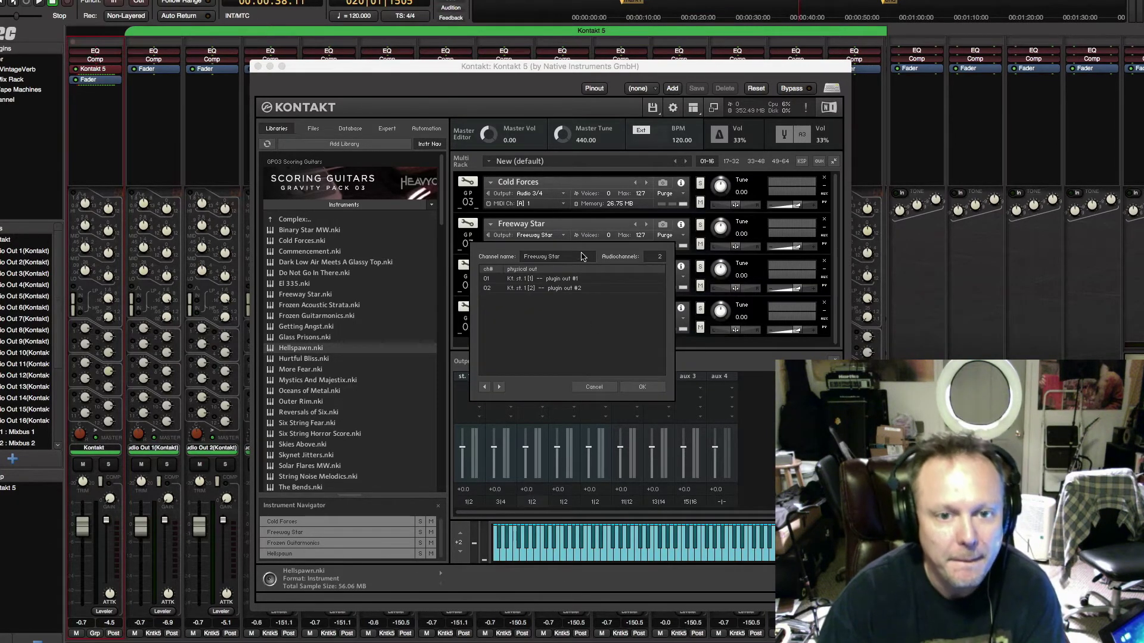
left_click_drag(569, 260, 482, 250)
type("R")
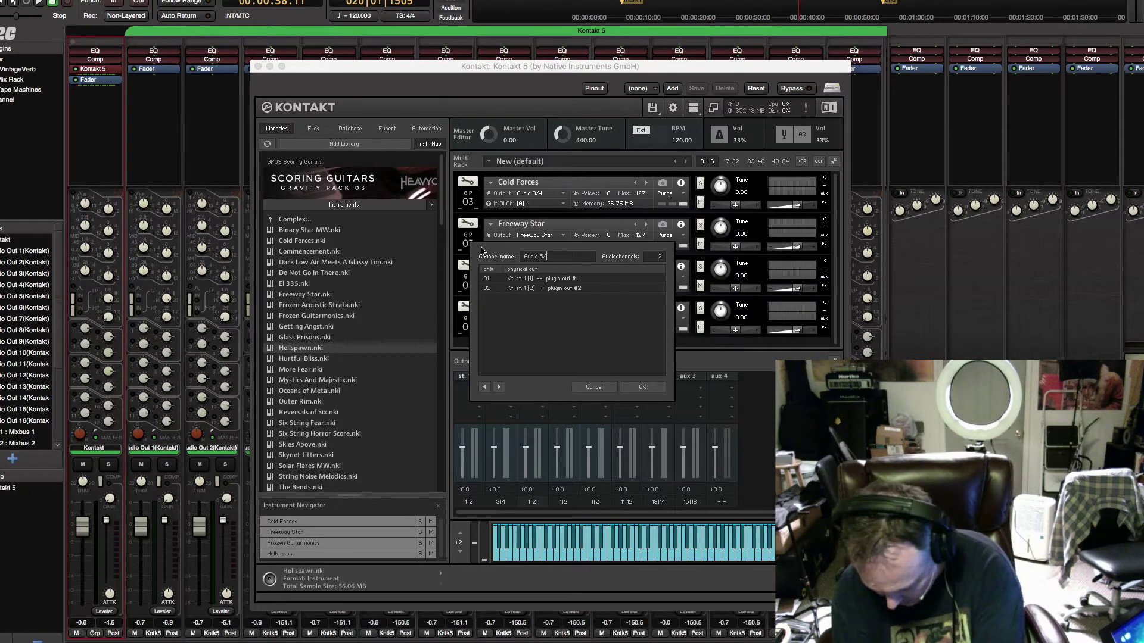
left_click(560, 279)
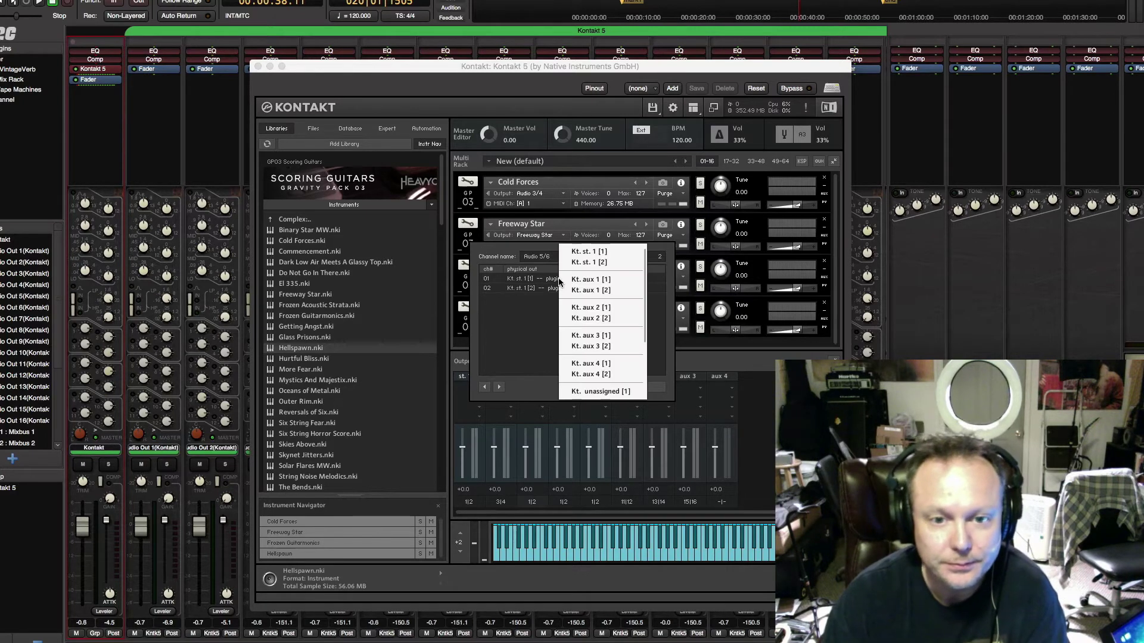
left_click(593, 308)
left_click(575, 289)
left_click(597, 318)
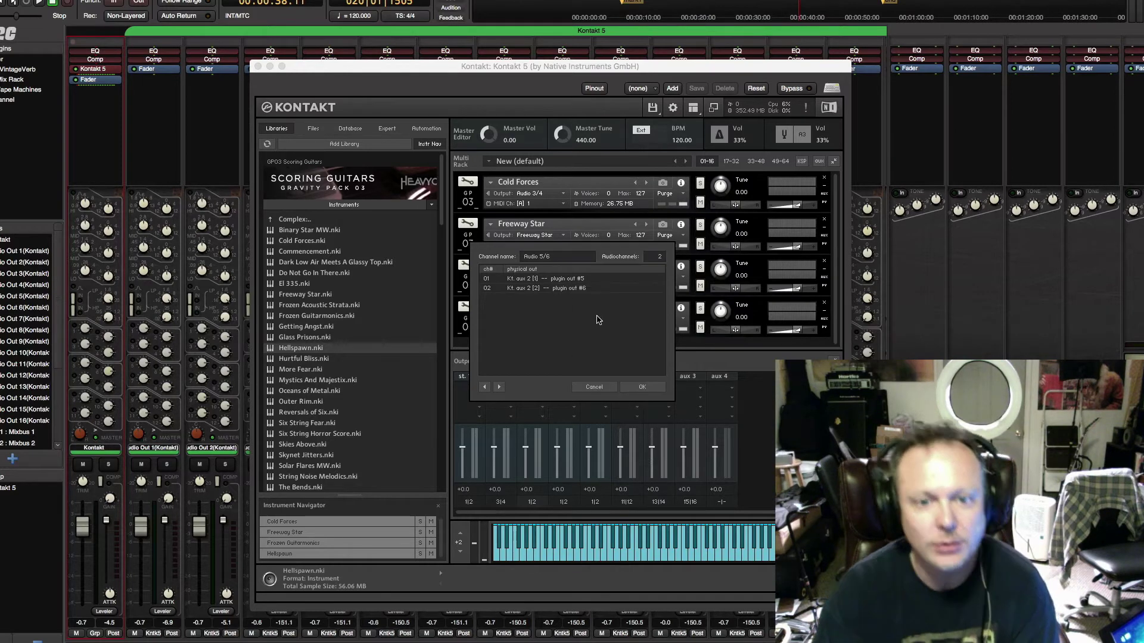
left_click(642, 387)
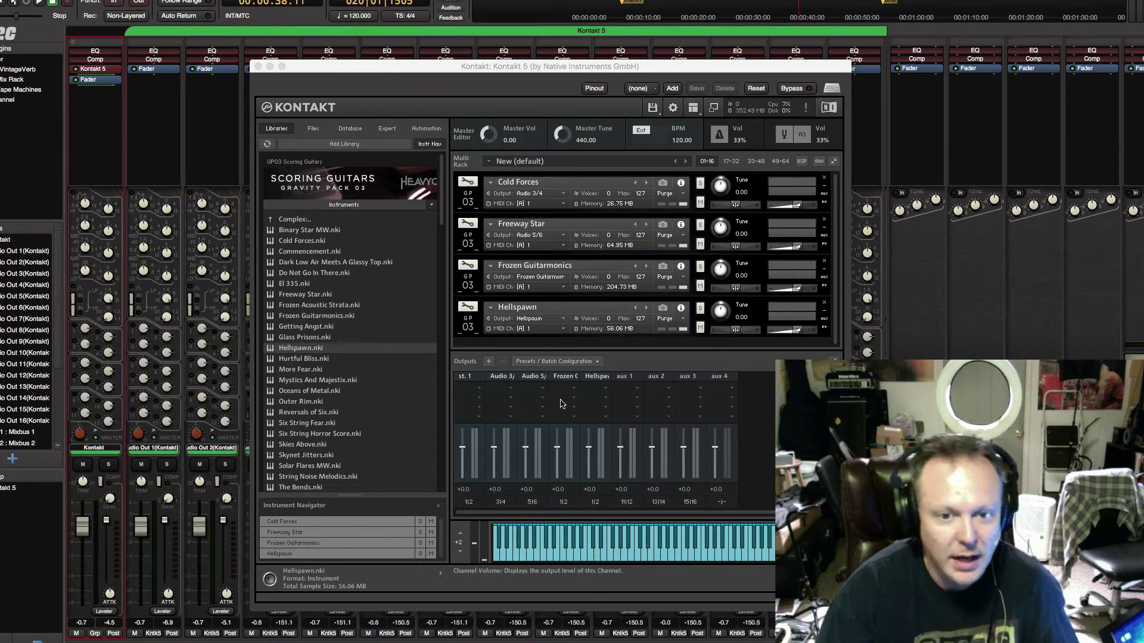
Rename the Frozen Guitarmonics output channel Audio 7/8 and route its two channels to Kt. aux 3 [1] and Kt. aux 3 [2].
left_click(562, 503)
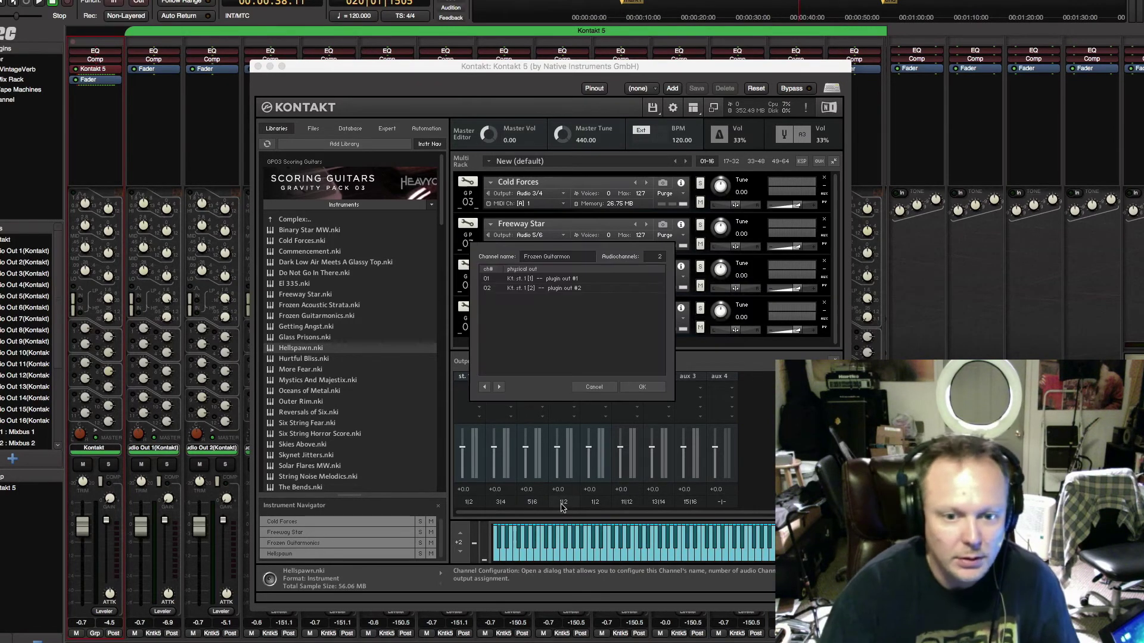
left_click_drag(583, 258, 484, 246)
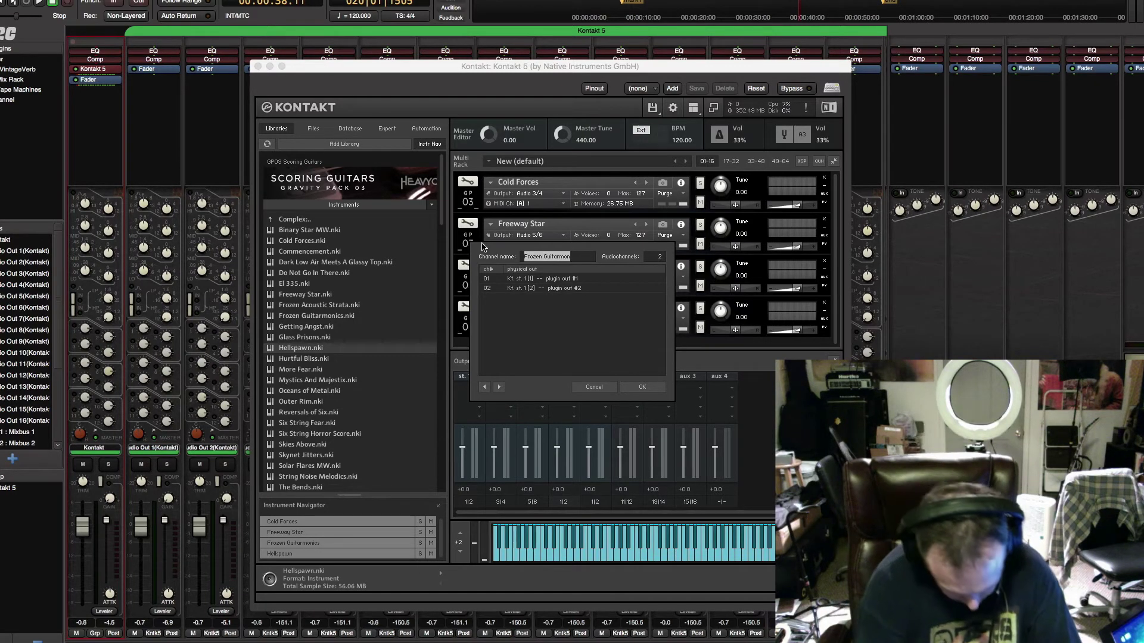
type("Audio 7/8")
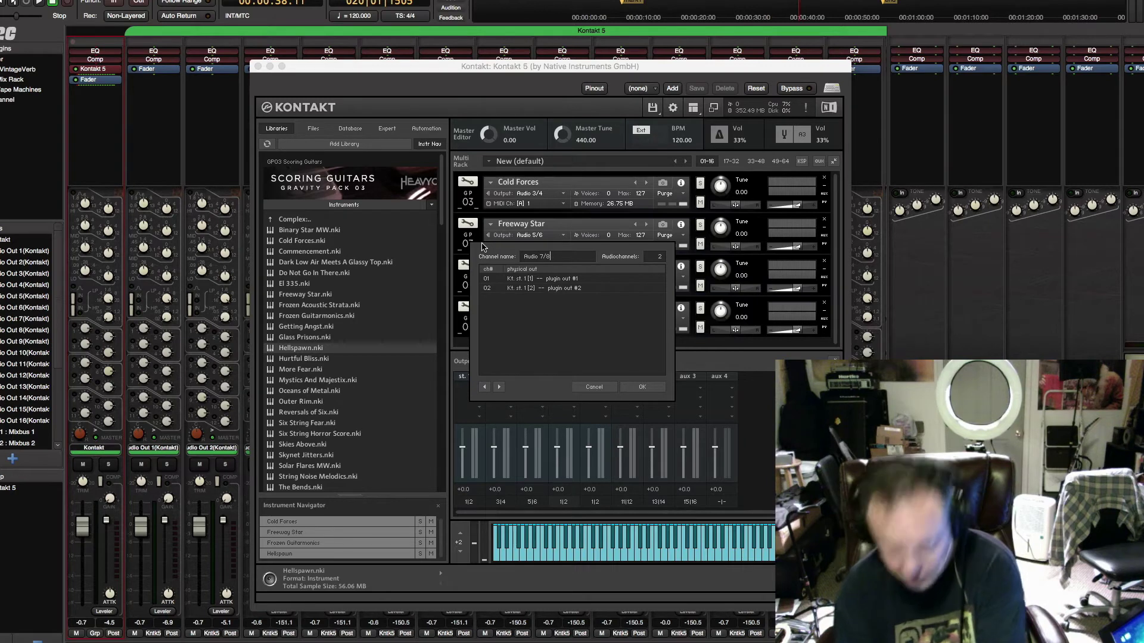
left_click(560, 282)
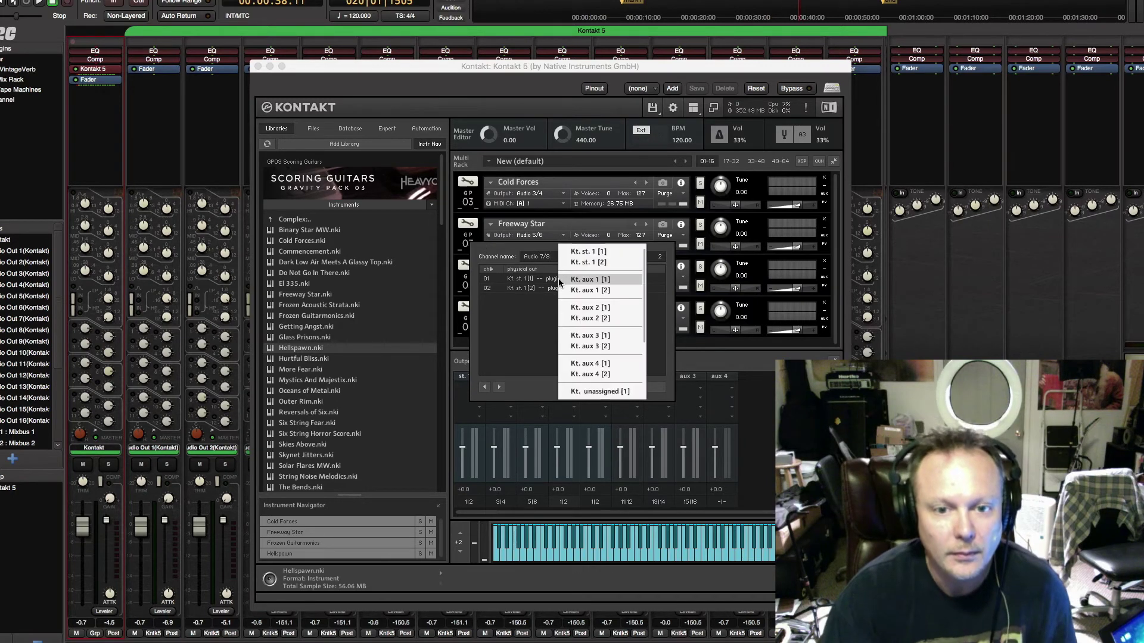
left_click(592, 335)
left_click(570, 289)
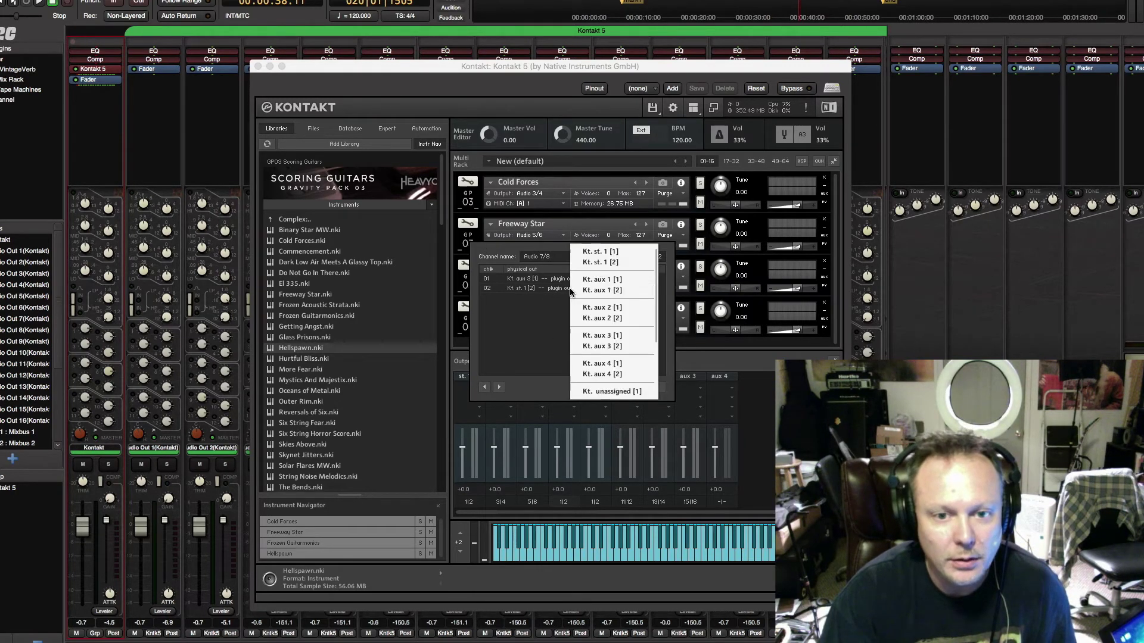
left_click(604, 346)
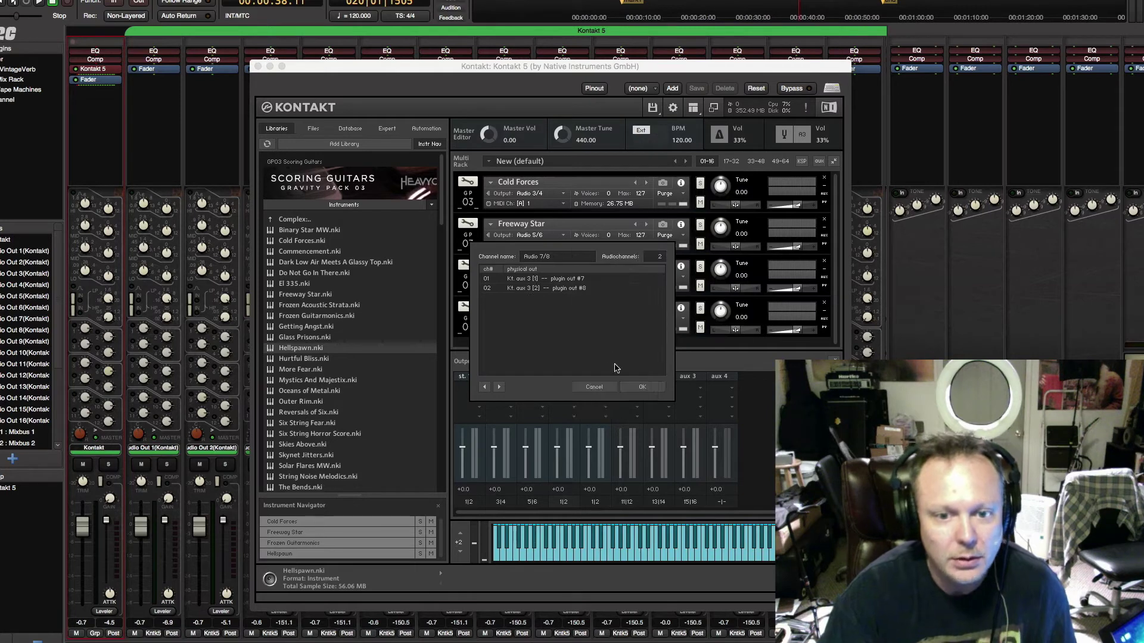
left_click(640, 387)
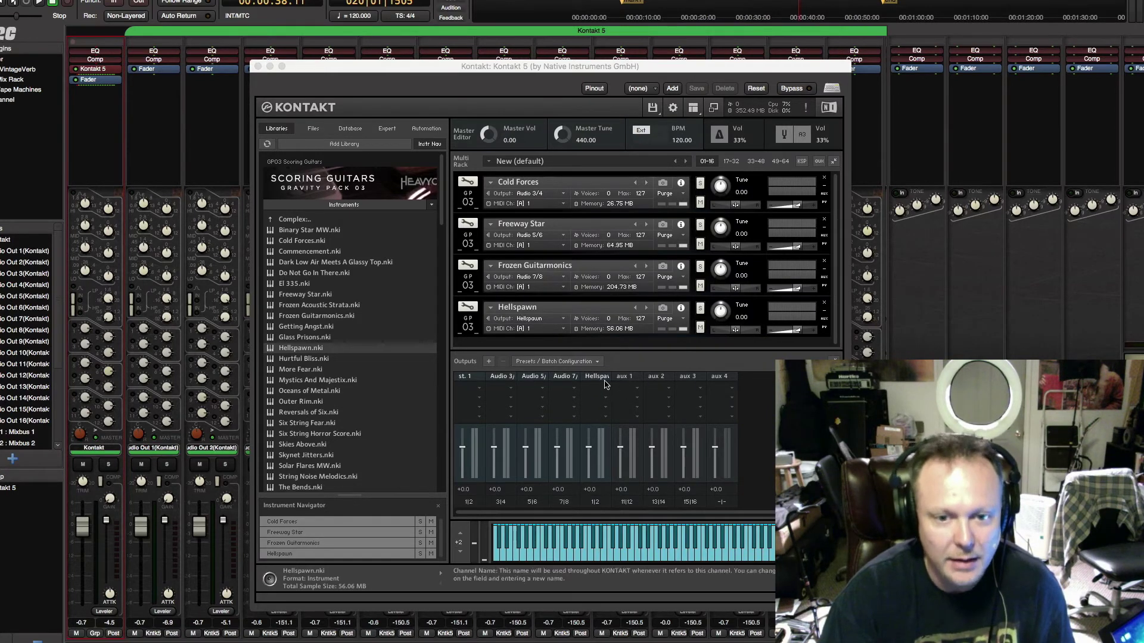
Route the Hellspawn output channel to Kt. aux 4 [1] and Kt. aux 4 [2], and close the plugin window.
left_click(594, 503)
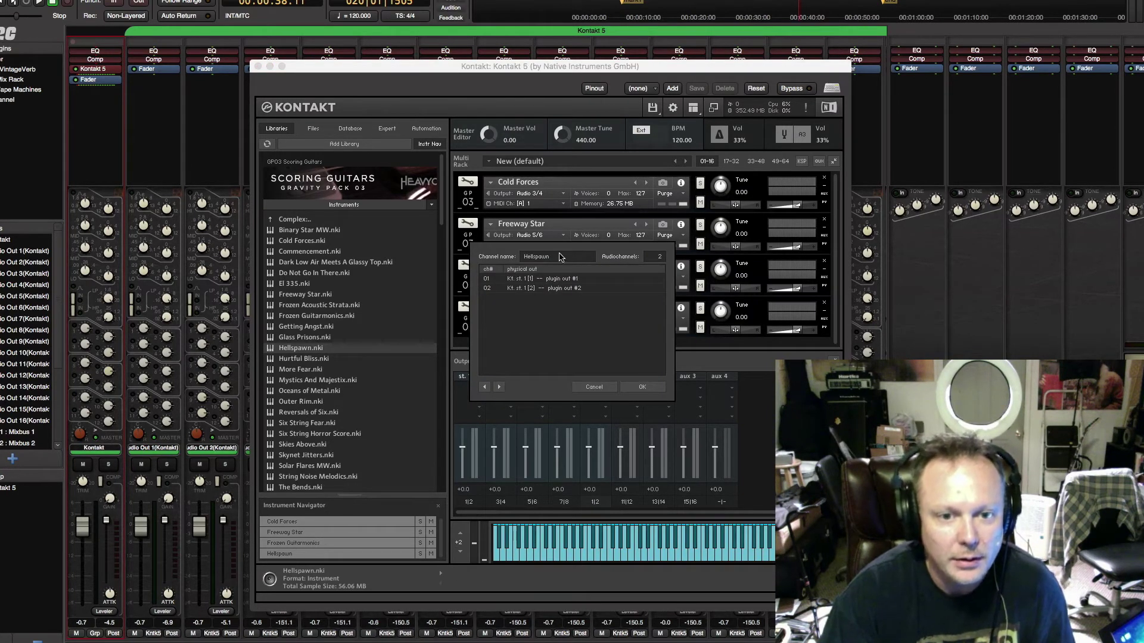
left_click(567, 278)
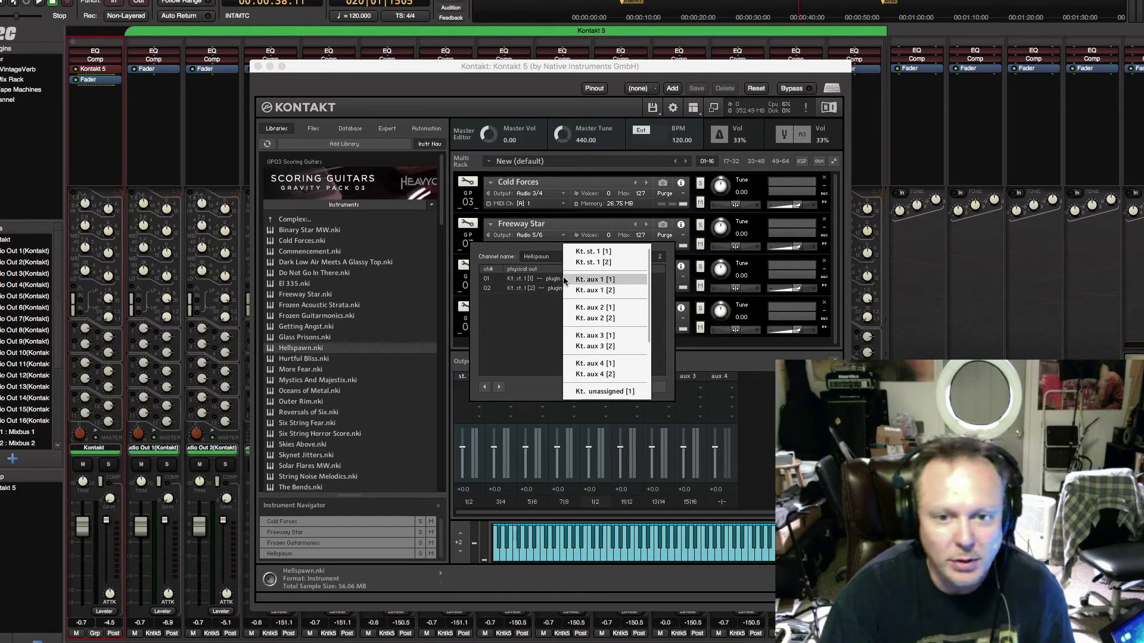
left_click(598, 363)
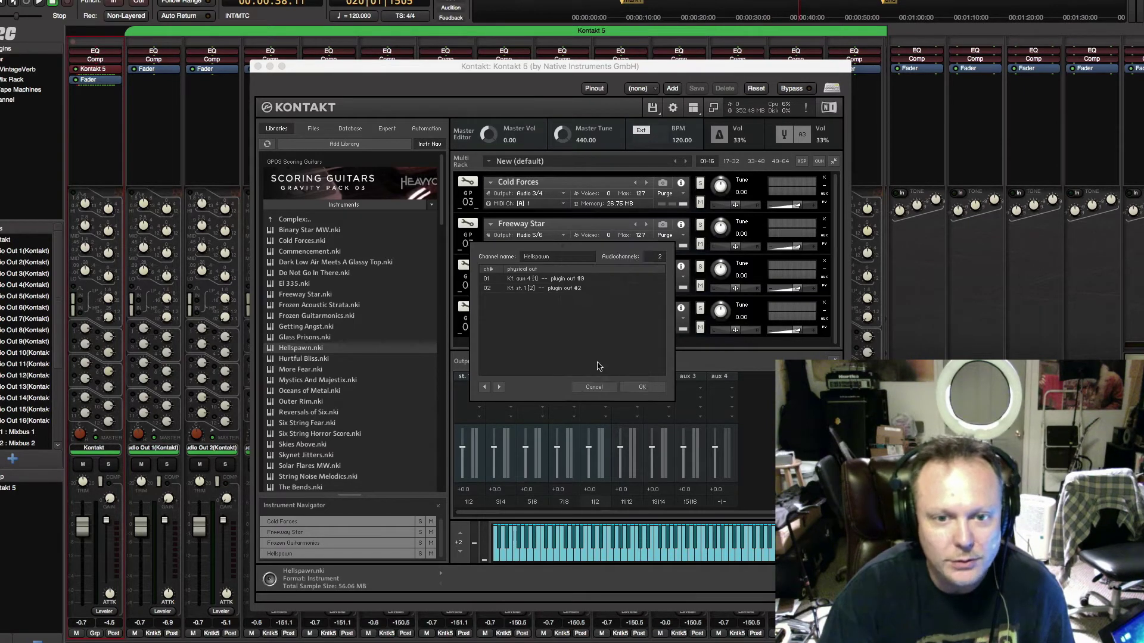
left_click(570, 288)
left_click(598, 364)
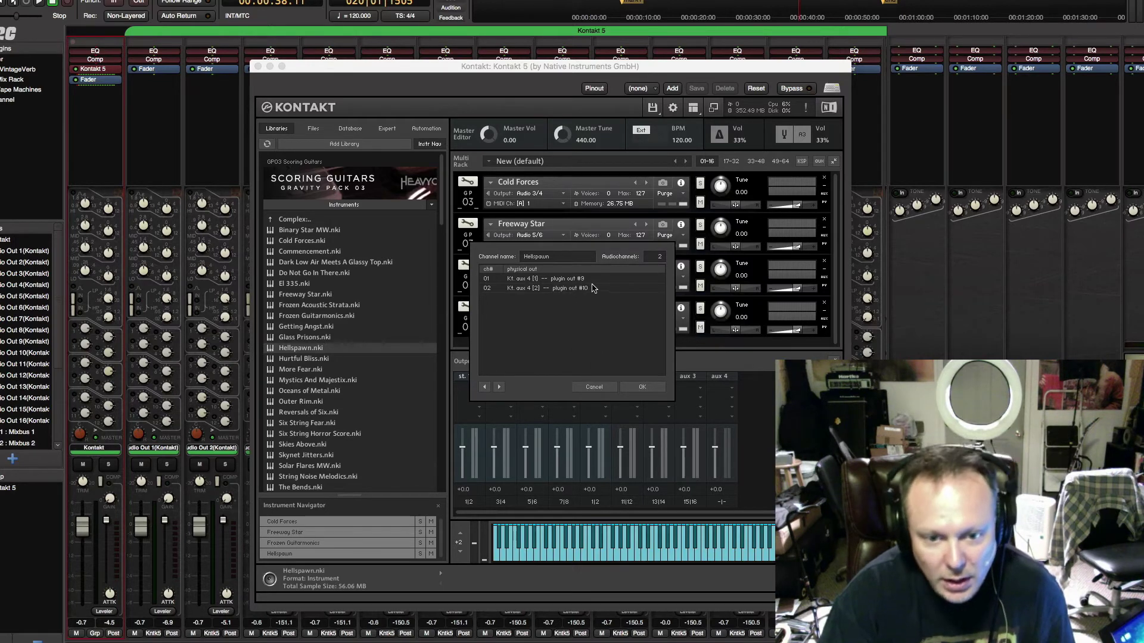
left_click(642, 386)
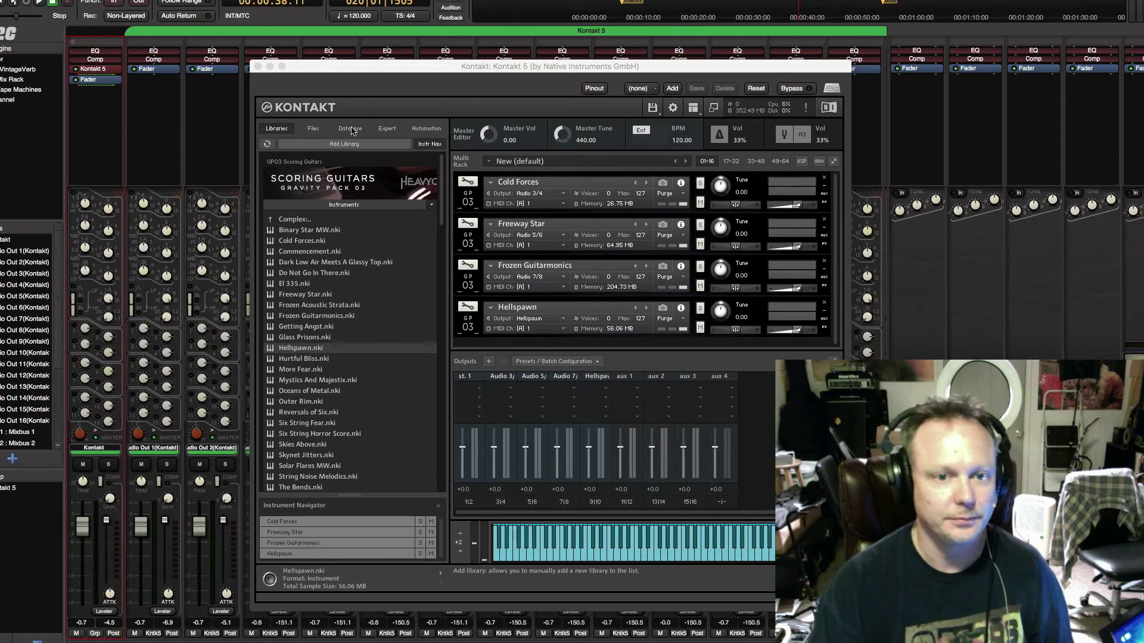
left_click(258, 66)
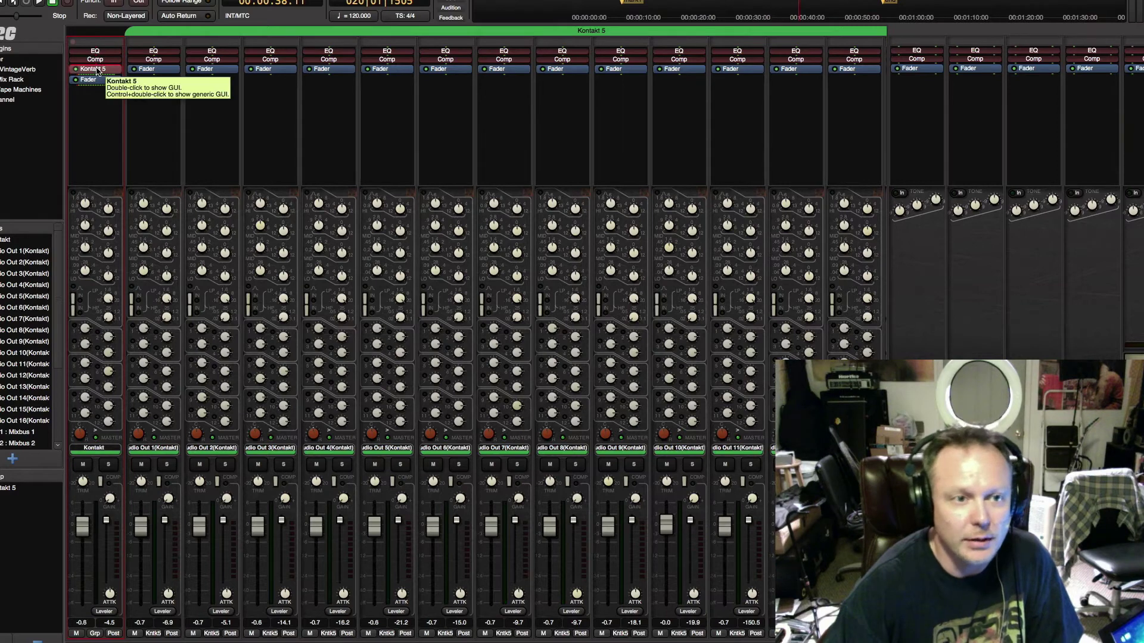
Reopen Kontakt 5 beside the mixer strips, solo Cold Forces and Freeway Star in turn to check their outputs, unsolo and close it.
double_click(97, 71)
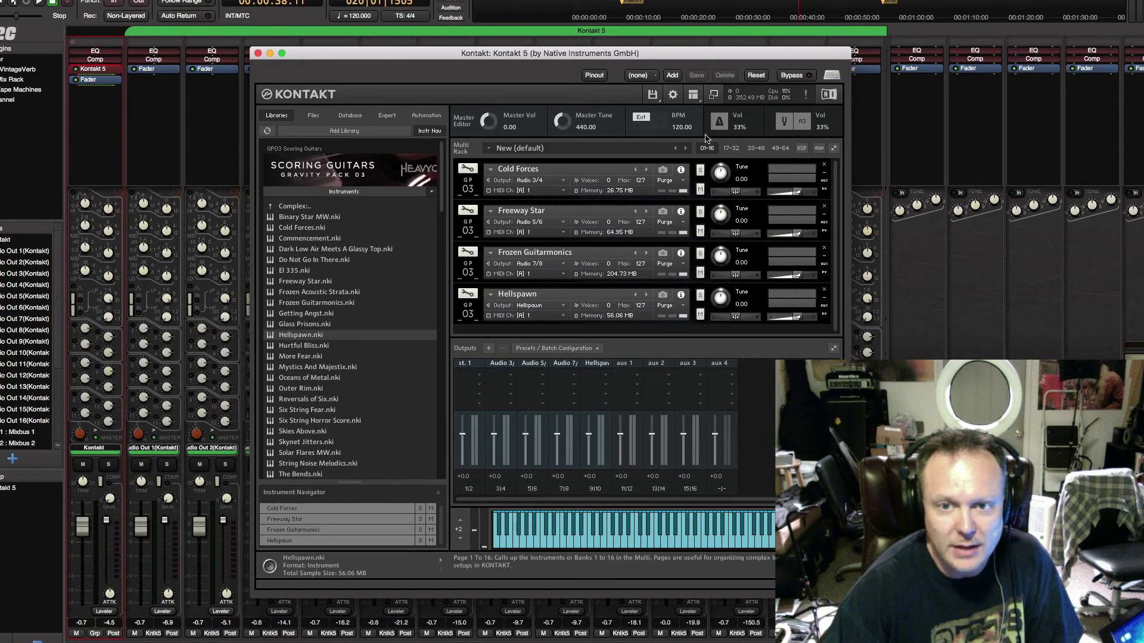
left_click(700, 171)
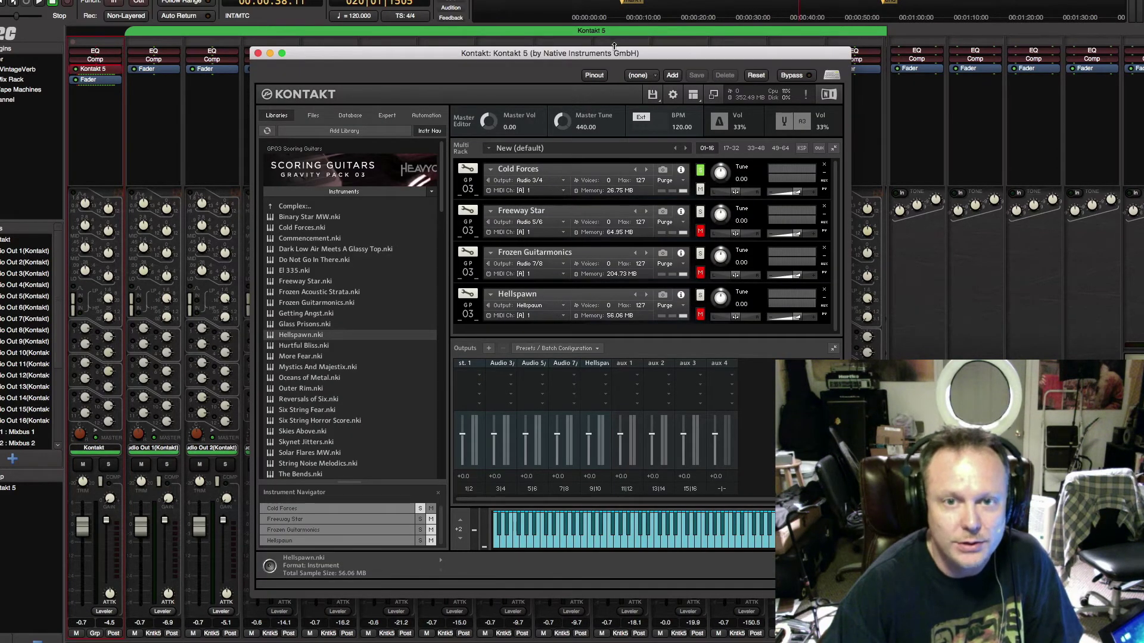
left_click_drag(613, 50, 949, 0)
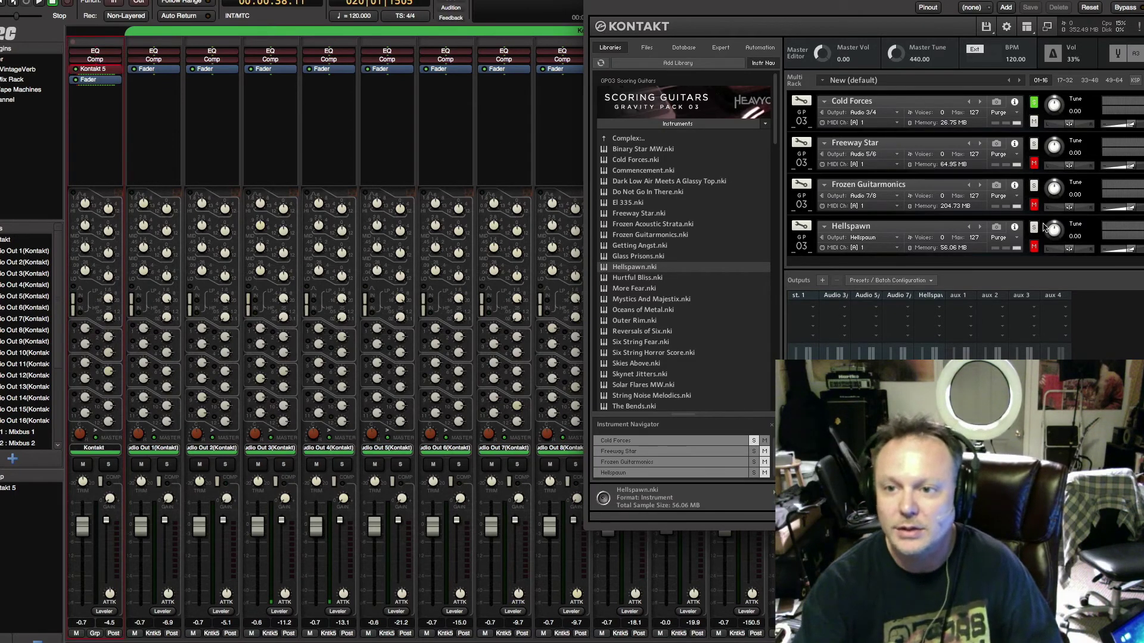
left_click(1035, 144)
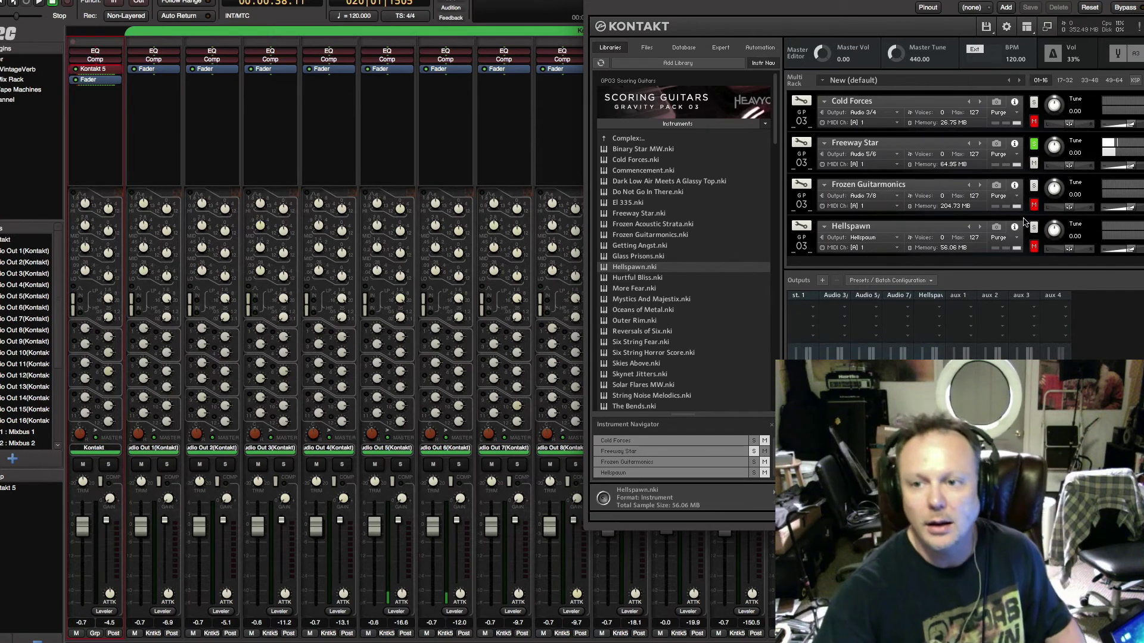
left_click(1034, 144)
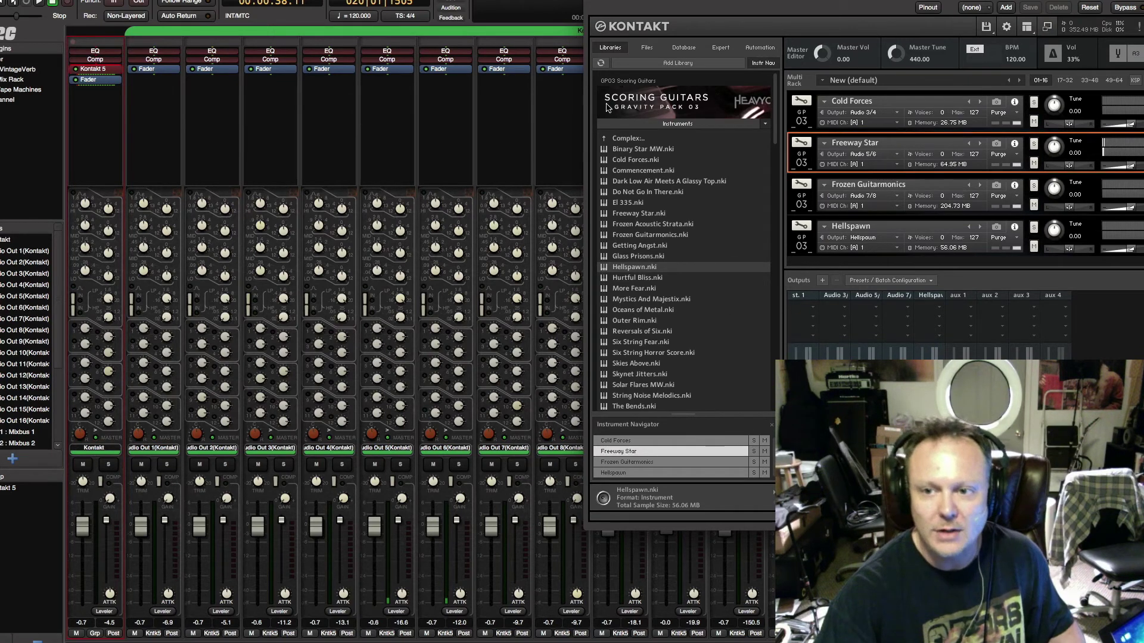
key("super+w")
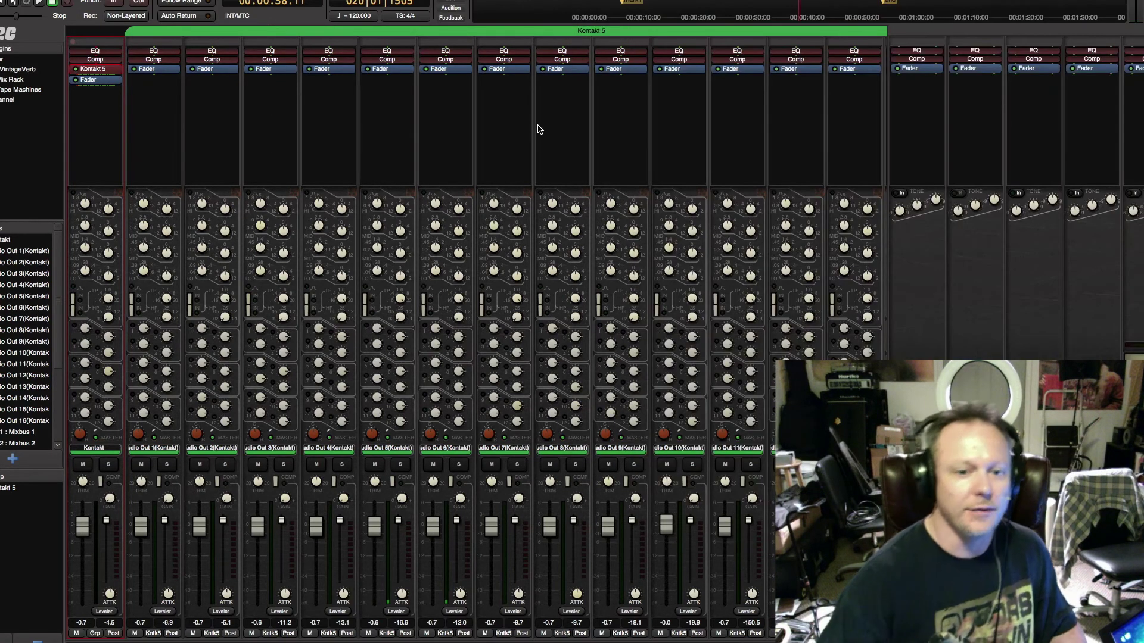